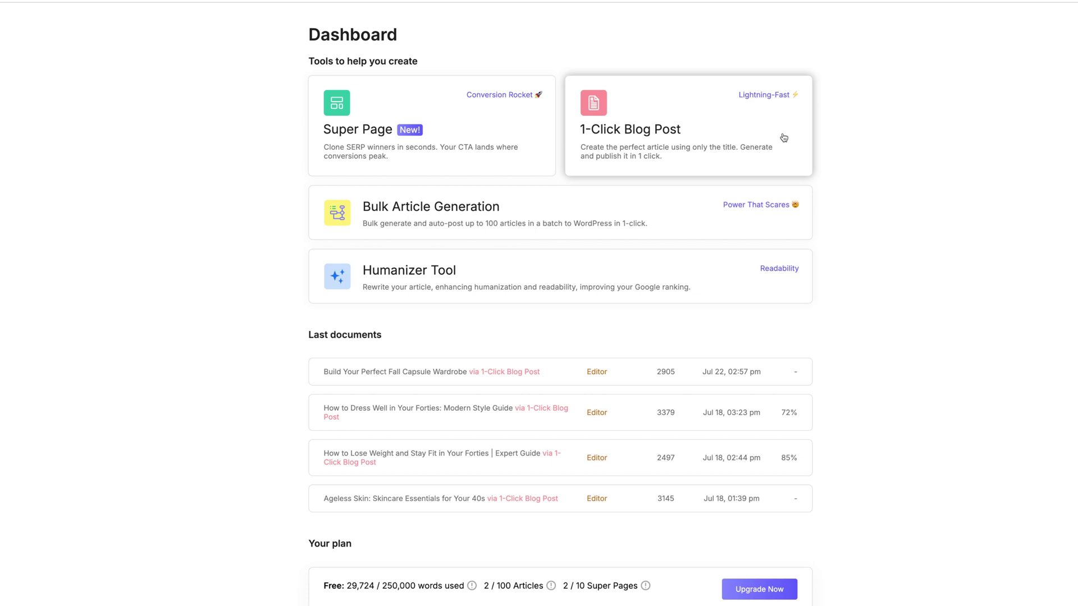
Open the 1-Click Blog Post tool, review its settings and place the cursor in the empty Main Keyword field
{"action": "left_click", "coordinate": [731, 132]}
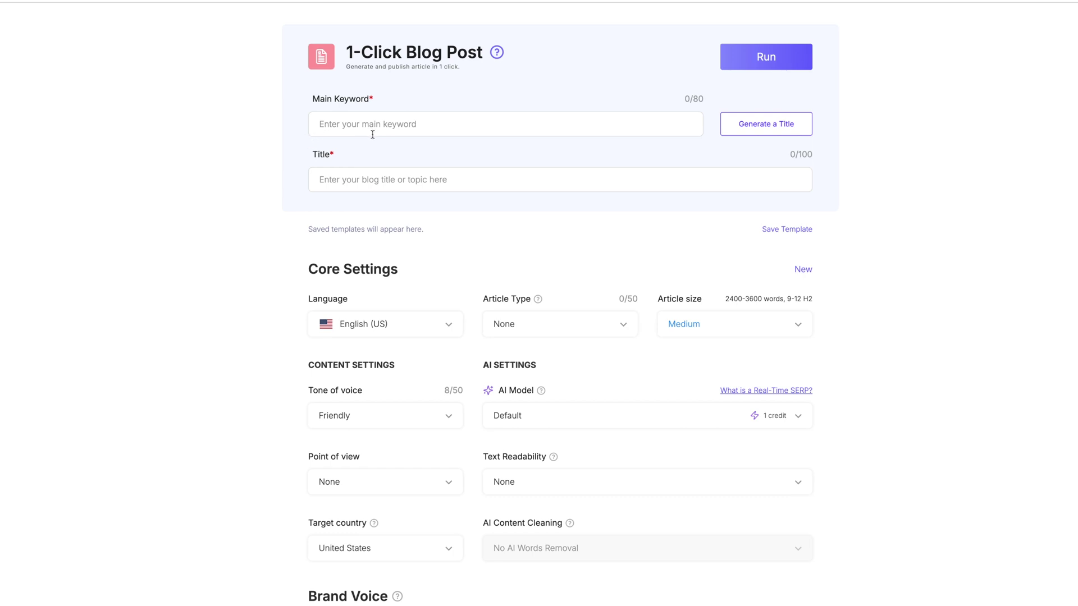
{"action": "scroll", "coordinate": [372, 135], "scroll_direction": "down", "scroll_amount": 1}
{"action": "scroll", "coordinate": [372, 135], "scroll_direction": "down", "scroll_amount": 1}
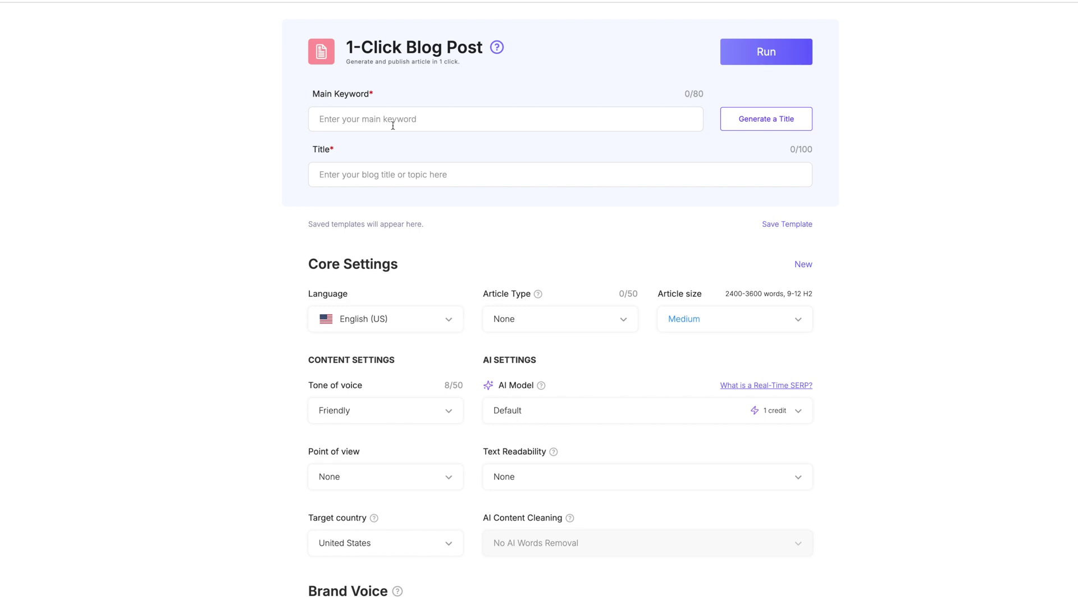
{"action": "left_click", "coordinate": [393, 126]}
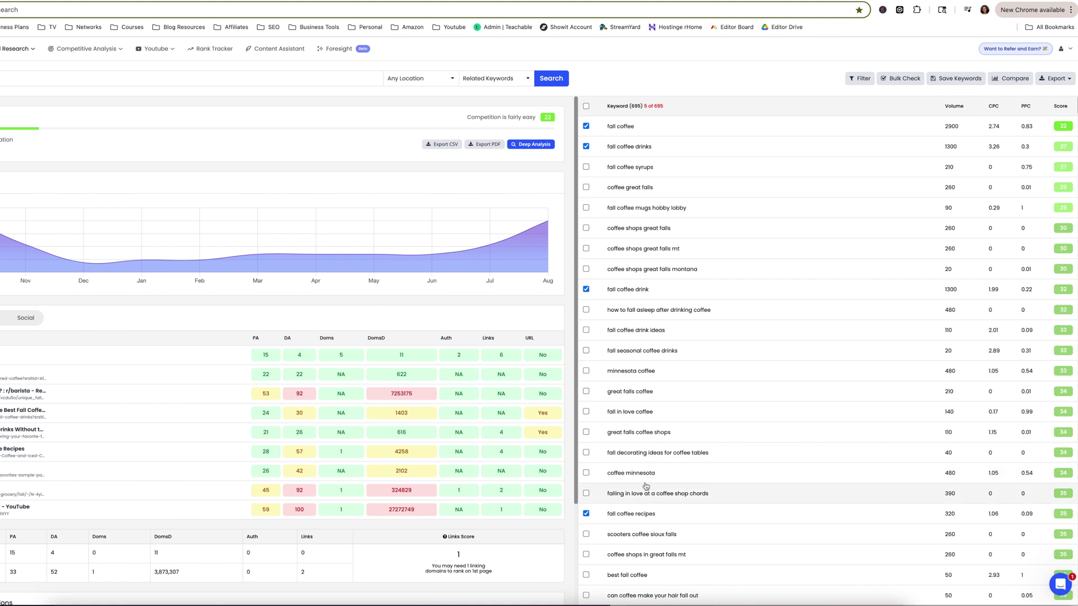
Scroll KeySearch's fall coffee results to review the checked keywords, including fall coffee recipes
{"action": "scroll", "coordinate": [635, 436], "scroll_direction": "down", "scroll_amount": 2}
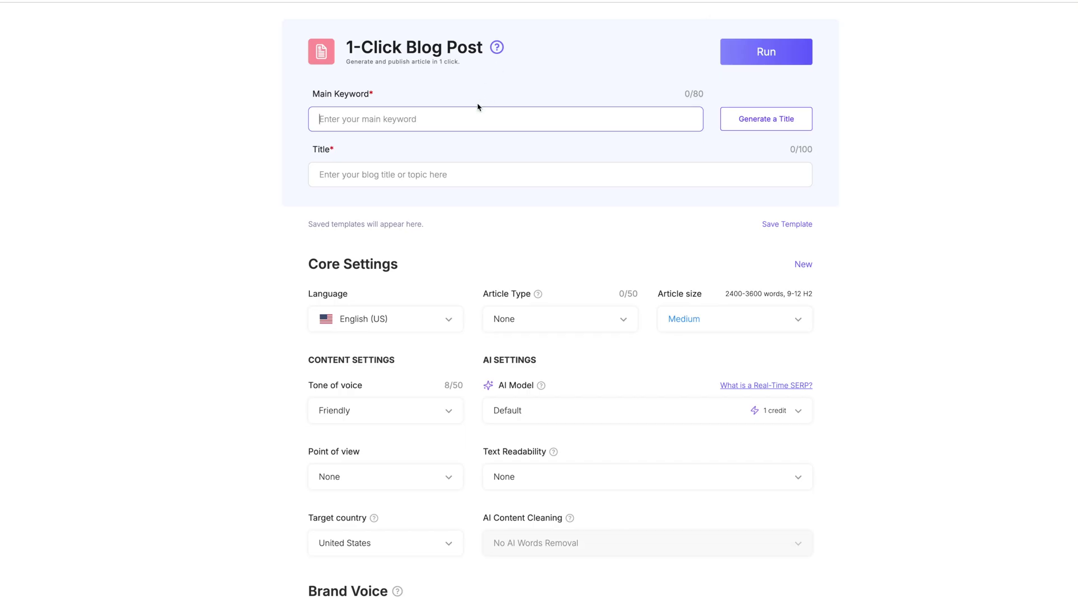
Enter 'fall coffee recipes' as the main keyword and generate the title 'Cozy Fall Coffee Recipes to Warm You Up'
{"action": "type", "text": "fall coffee recipes"}
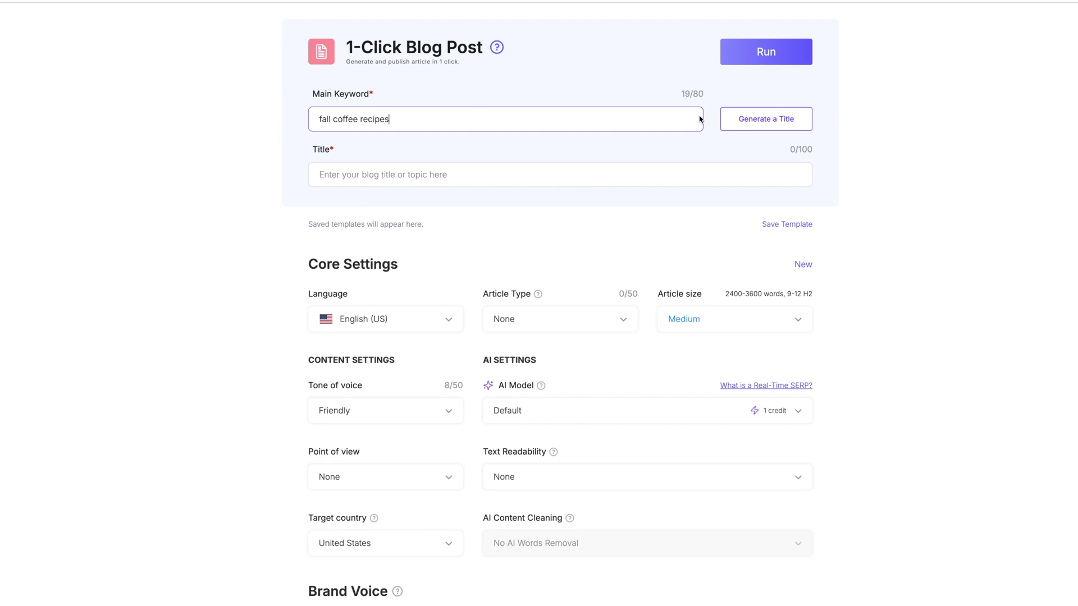
{"action": "left_click", "coordinate": [781, 123]}
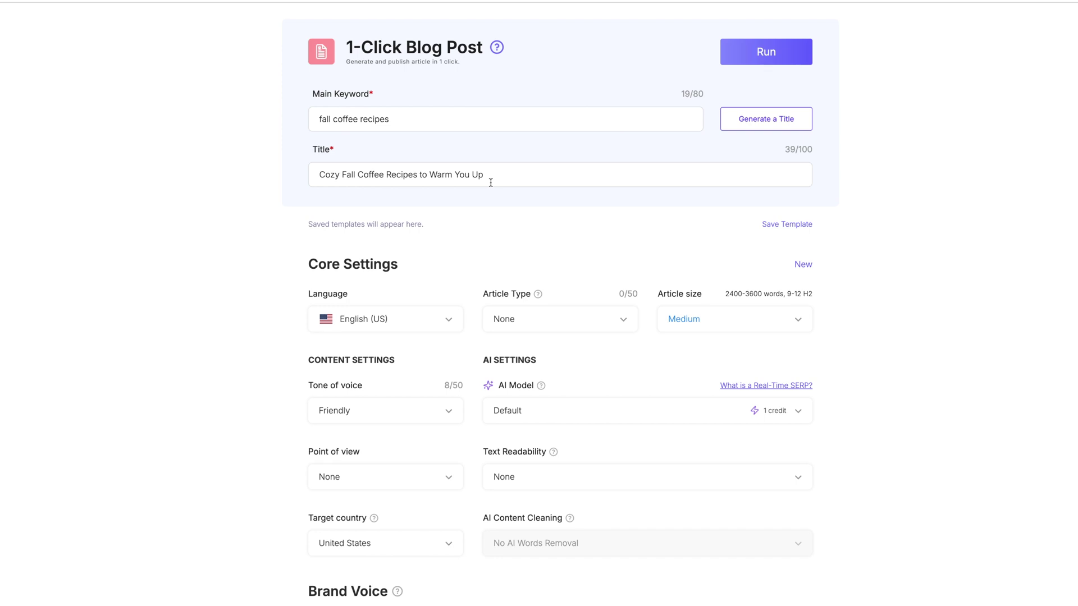
{"action": "left_click", "coordinate": [777, 124]}
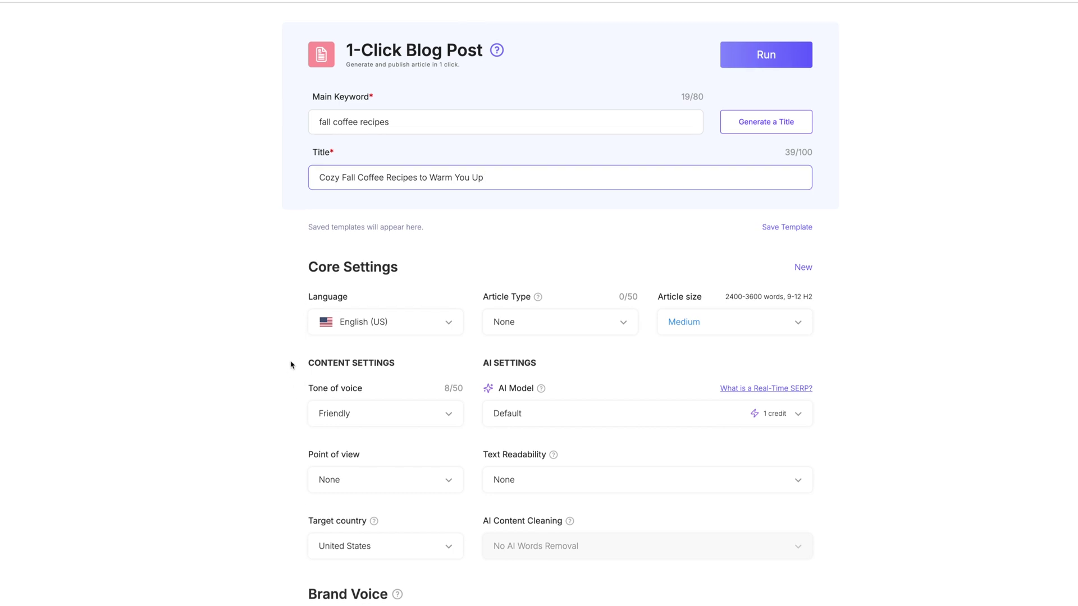
{"action": "scroll", "coordinate": [291, 365], "scroll_direction": "down", "scroll_amount": 2}
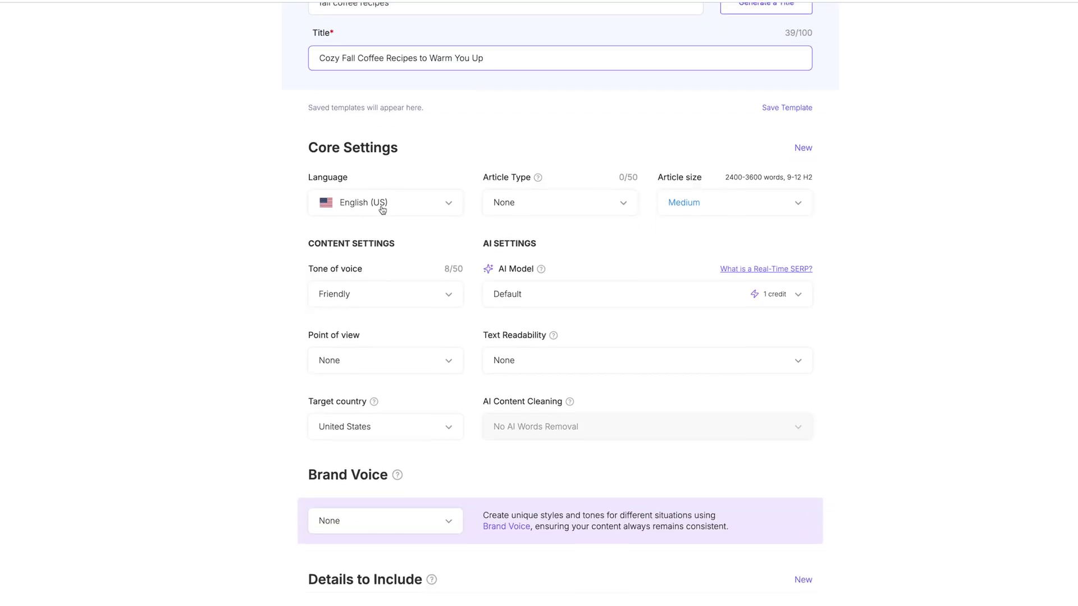
Set the Article Type to Listicle
{"action": "left_click", "coordinate": [620, 203]}
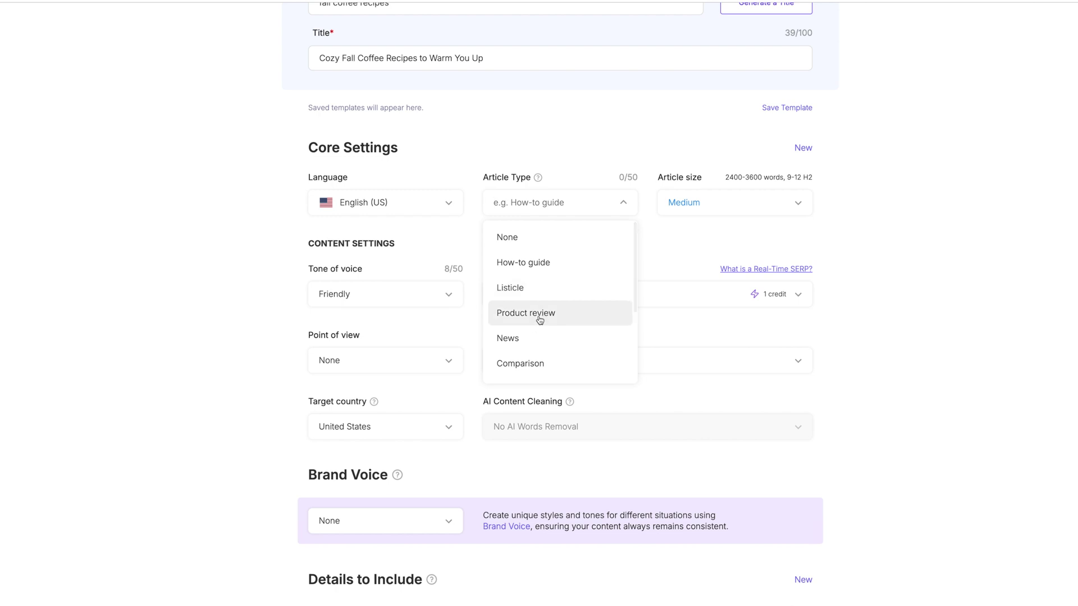
{"action": "scroll", "coordinate": [538, 319], "scroll_direction": "down", "scroll_amount": 1}
{"action": "scroll", "coordinate": [539, 320], "scroll_direction": "down", "scroll_amount": 2}
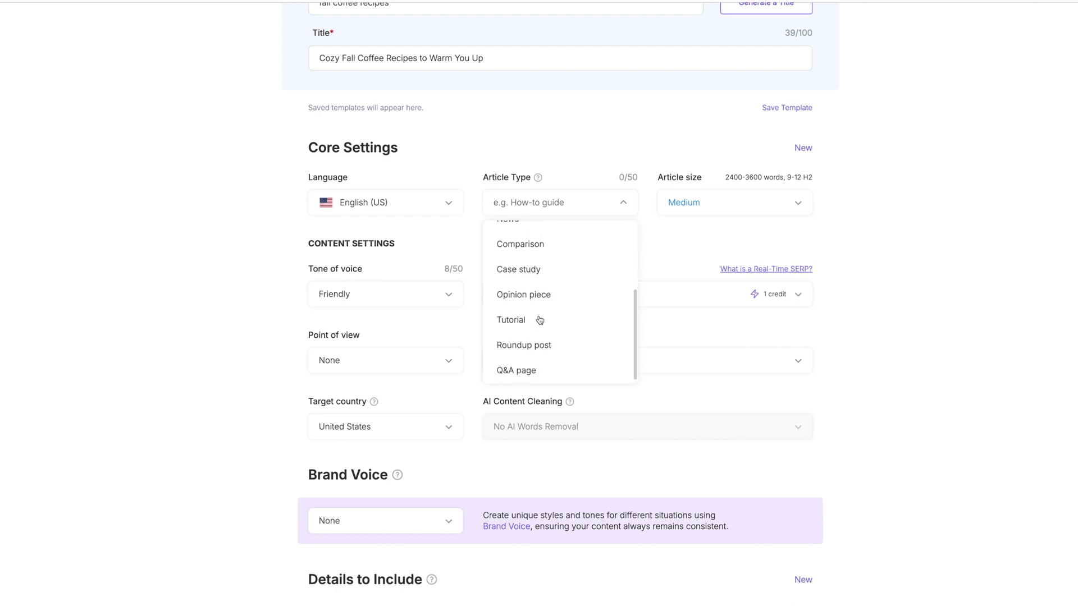
{"action": "scroll", "coordinate": [540, 320], "scroll_direction": "up", "scroll_amount": 3}
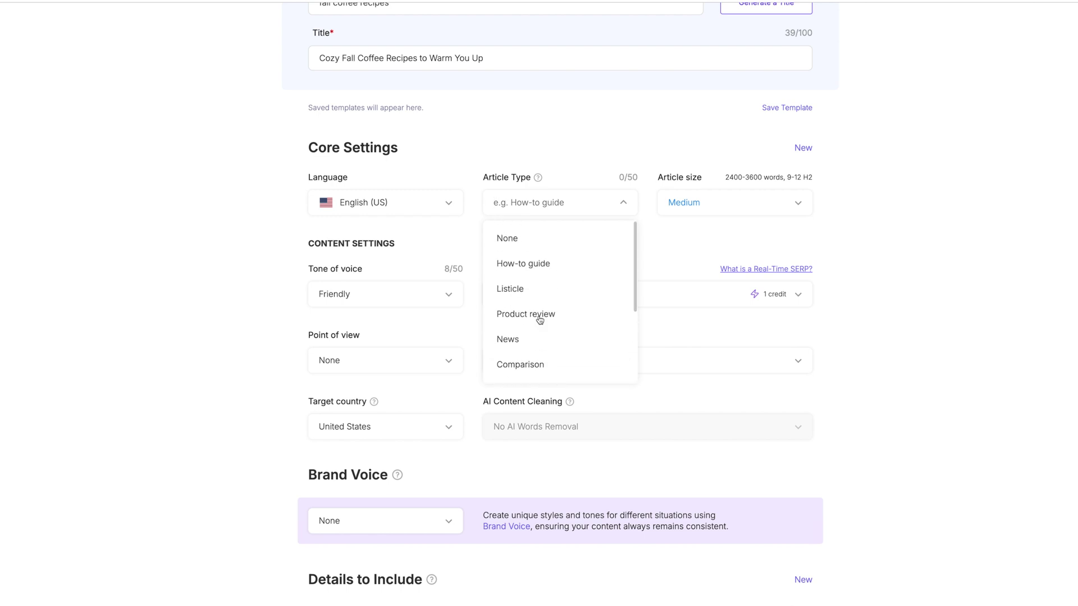
{"action": "scroll", "coordinate": [538, 317], "scroll_direction": "down", "scroll_amount": 3}
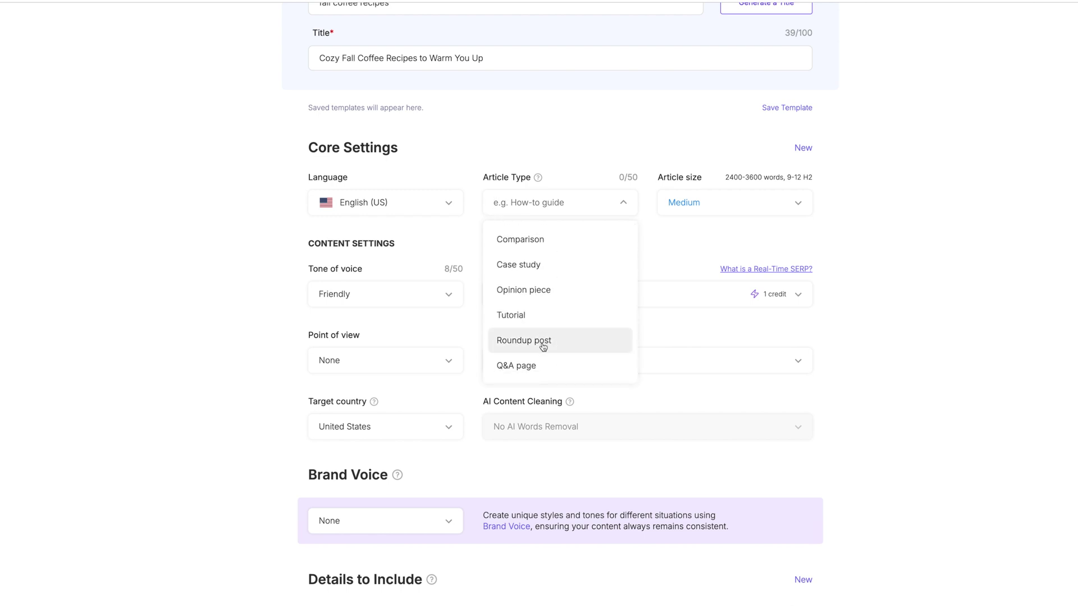
{"action": "scroll", "coordinate": [542, 347], "scroll_direction": "up", "scroll_amount": 3}
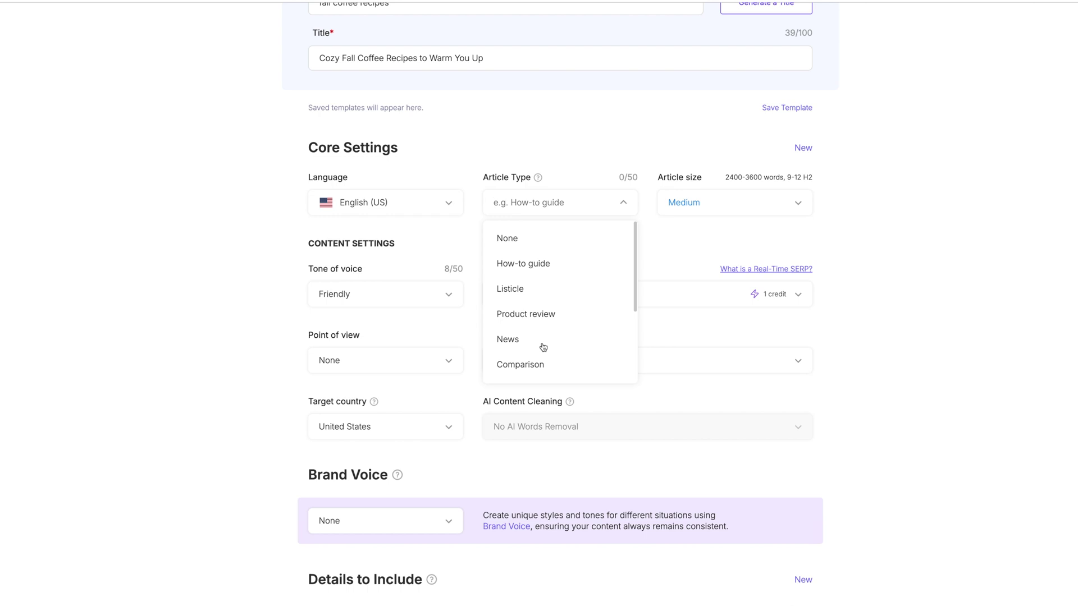
{"action": "left_click", "coordinate": [532, 297]}
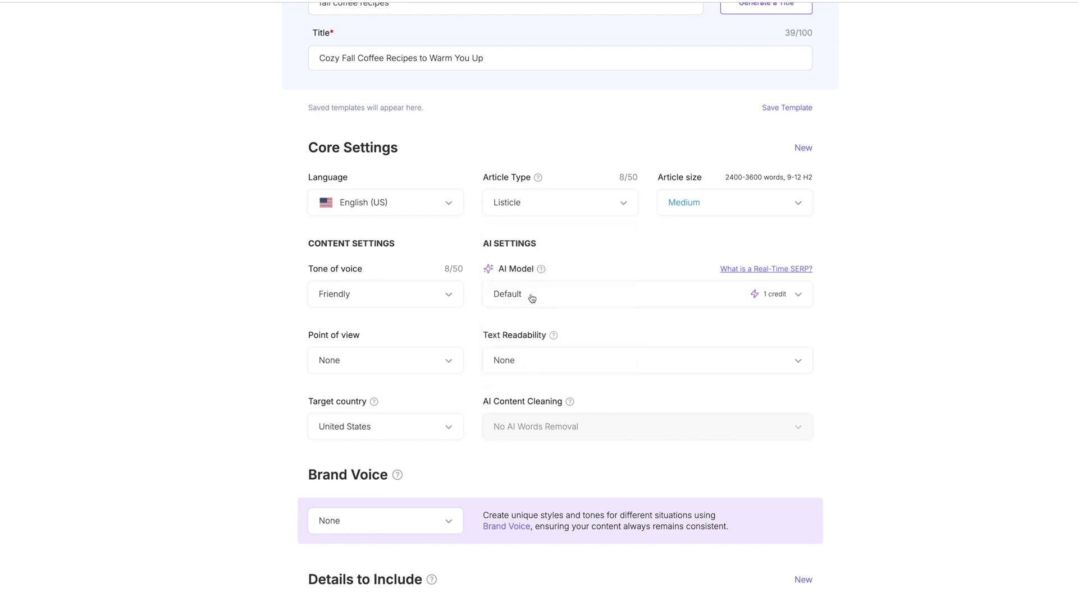
Check the article size options and keep it at Medium
{"action": "left_click", "coordinate": [751, 207]}
{"action": "left_click", "coordinate": [853, 219]}
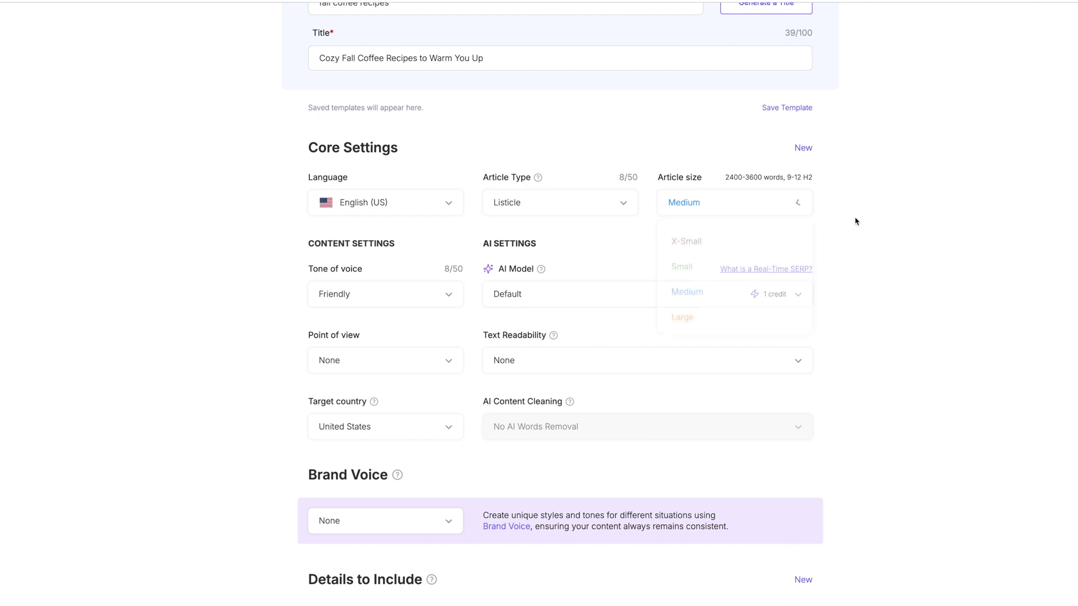
{"action": "scroll", "coordinate": [391, 385], "scroll_direction": "up", "scroll_amount": 1}
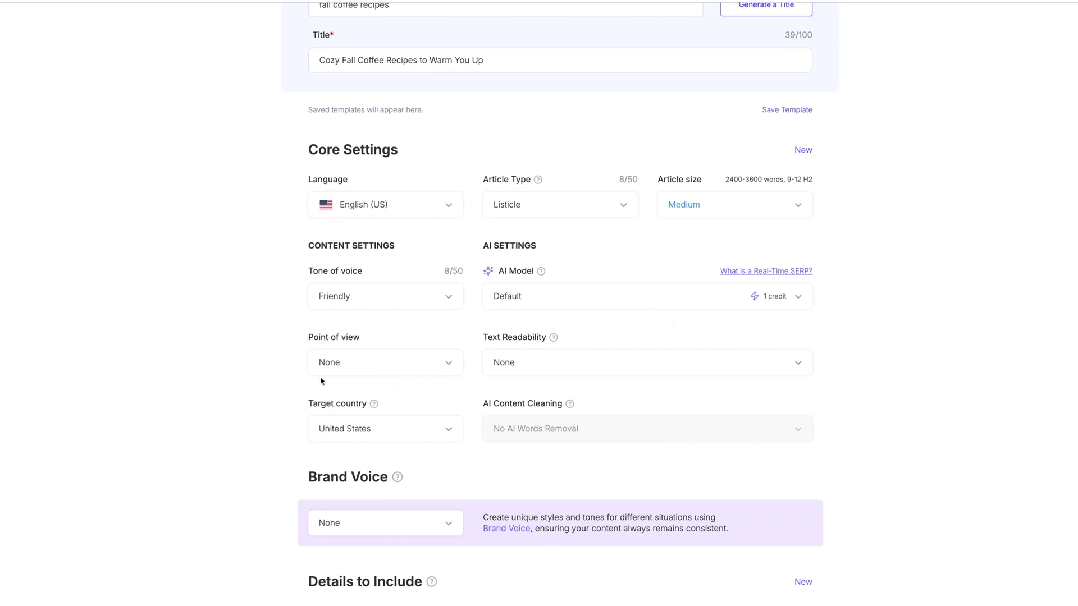
{"action": "scroll", "coordinate": [319, 379], "scroll_direction": "down", "scroll_amount": 2}
{"action": "left_click", "coordinate": [429, 186]}
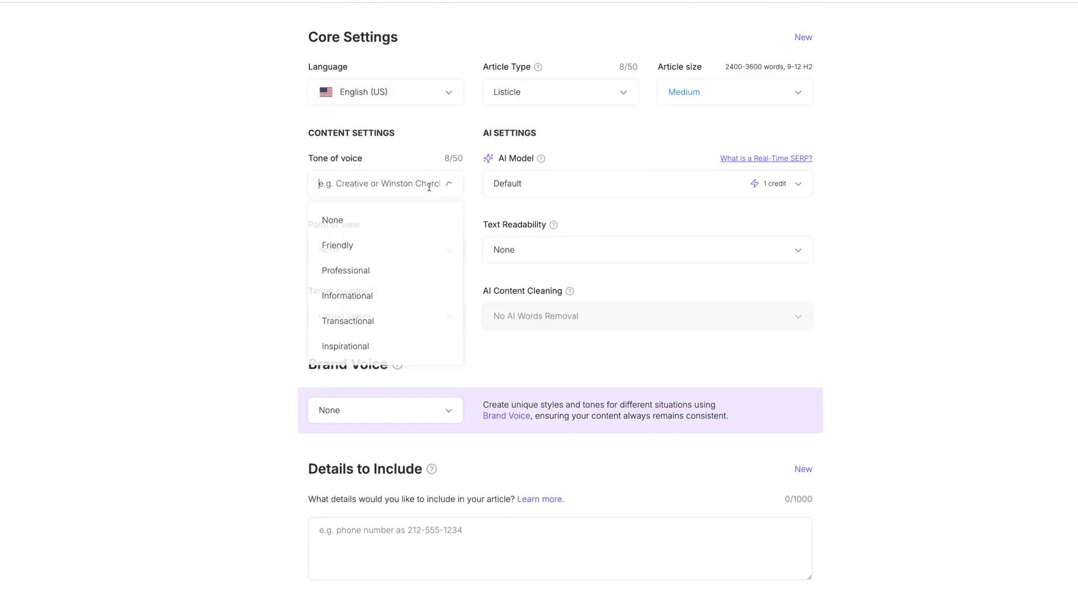
{"action": "left_click", "coordinate": [350, 254]}
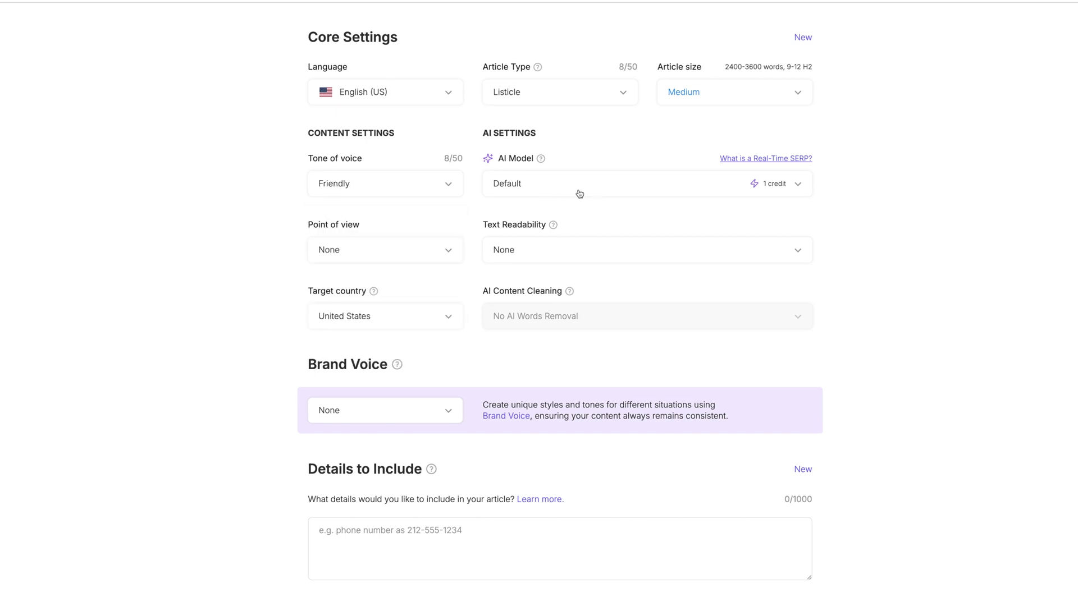
{"action": "left_click", "coordinate": [808, 194]}
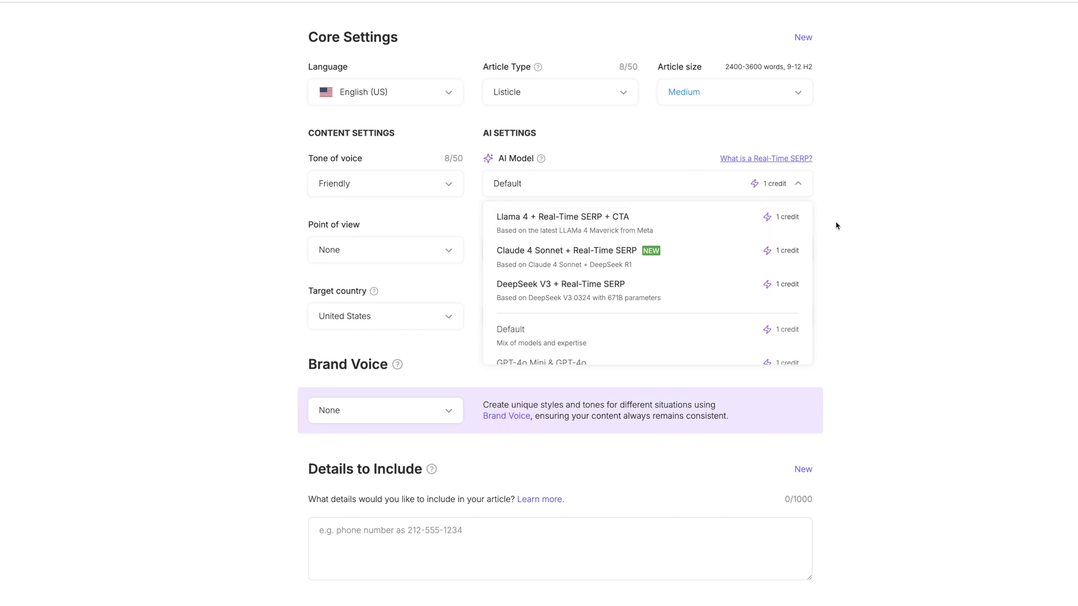
{"action": "scroll", "coordinate": [599, 304], "scroll_direction": "down", "scroll_amount": 1}
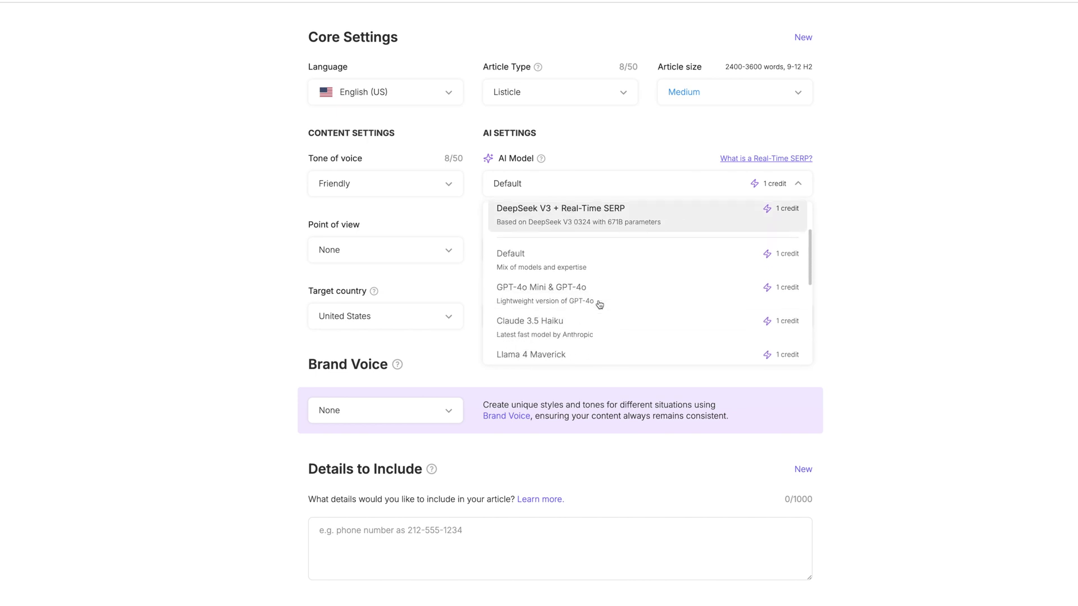
{"action": "scroll", "coordinate": [599, 305], "scroll_direction": "down", "scroll_amount": 1}
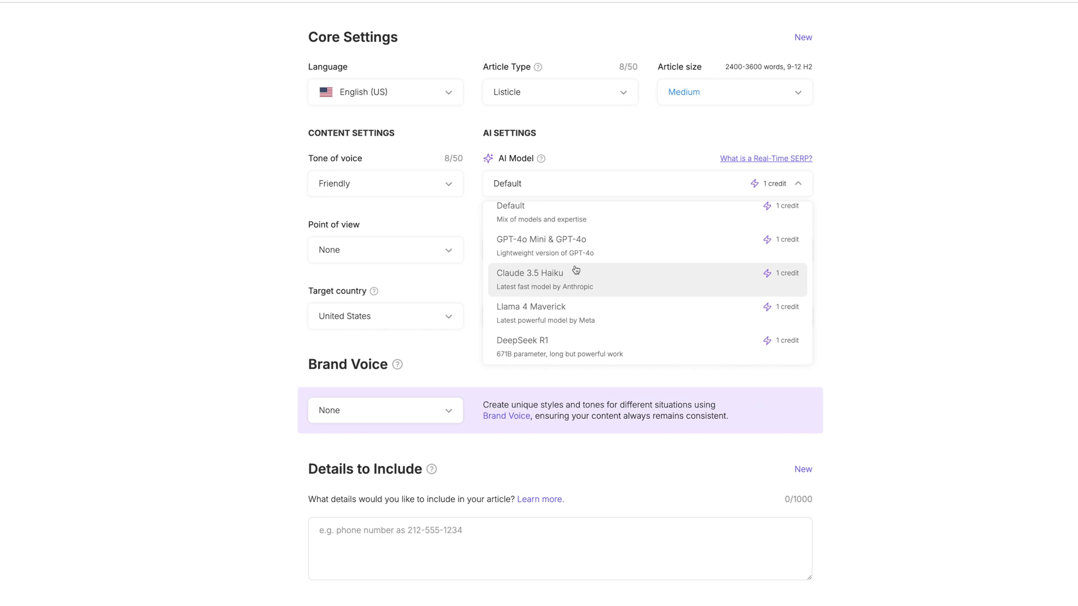
{"action": "scroll", "coordinate": [575, 270], "scroll_direction": "up", "scroll_amount": 1}
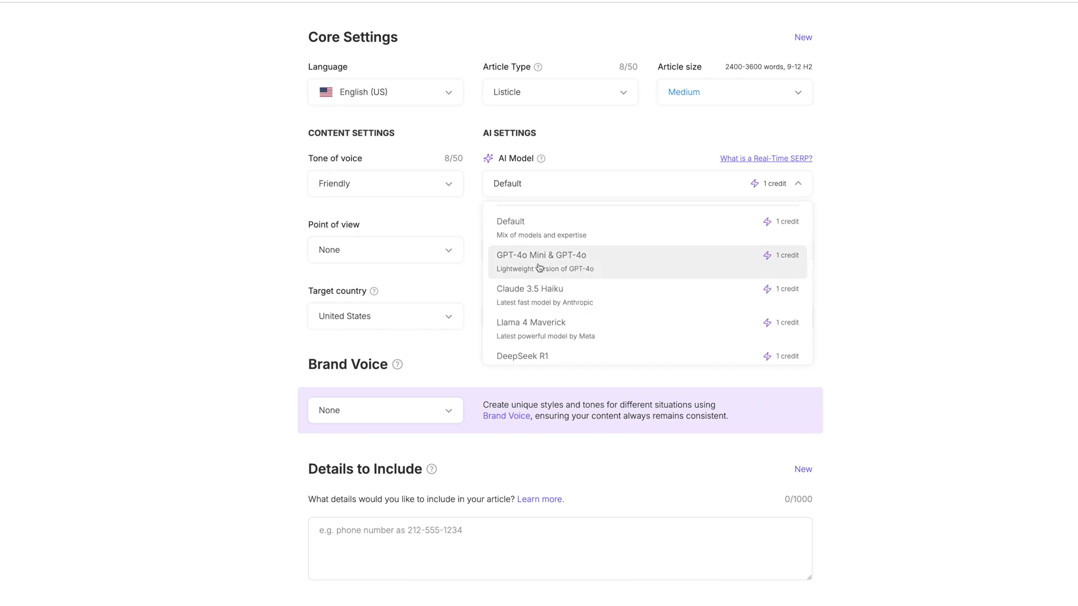
{"action": "scroll", "coordinate": [538, 267], "scroll_direction": "up", "scroll_amount": 3}
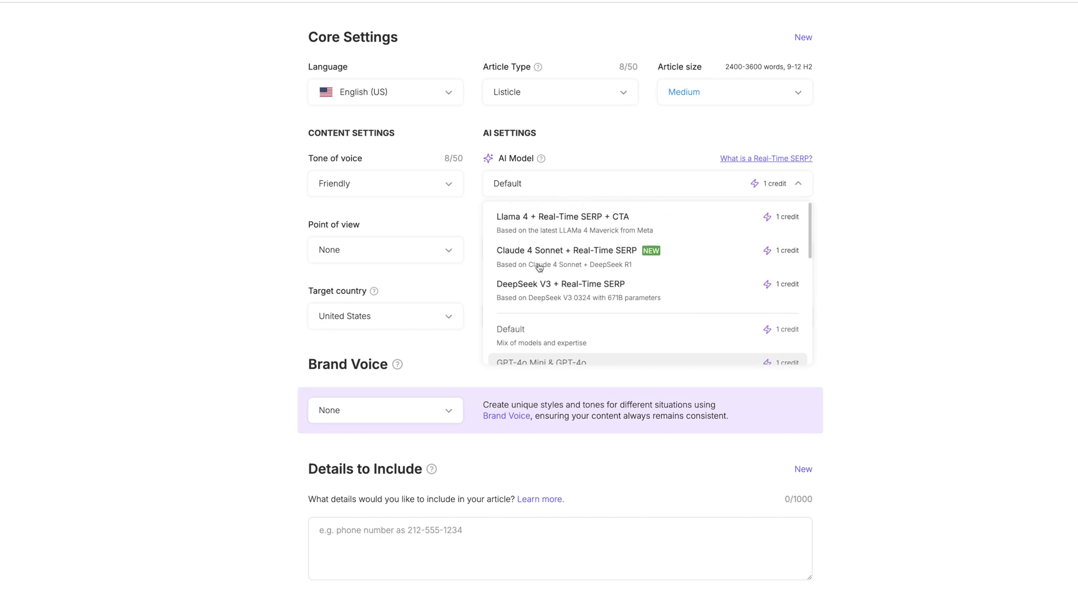
{"action": "left_click", "coordinate": [847, 240]}
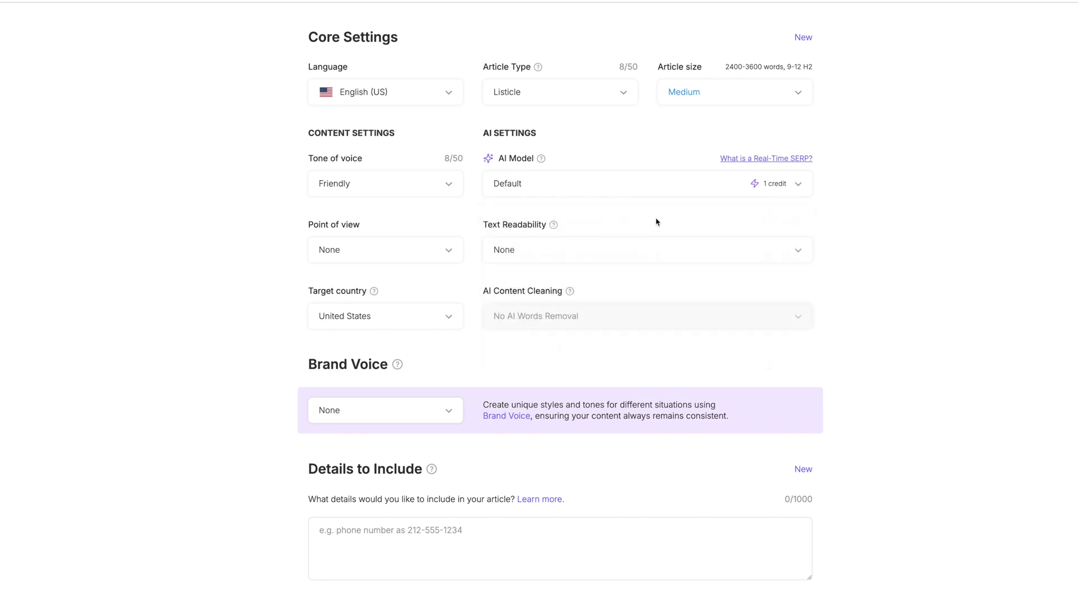
Set point of view to first person singular and readability to 8th & 9th grade, keeping No AI Words Removal
{"action": "left_click", "coordinate": [363, 256]}
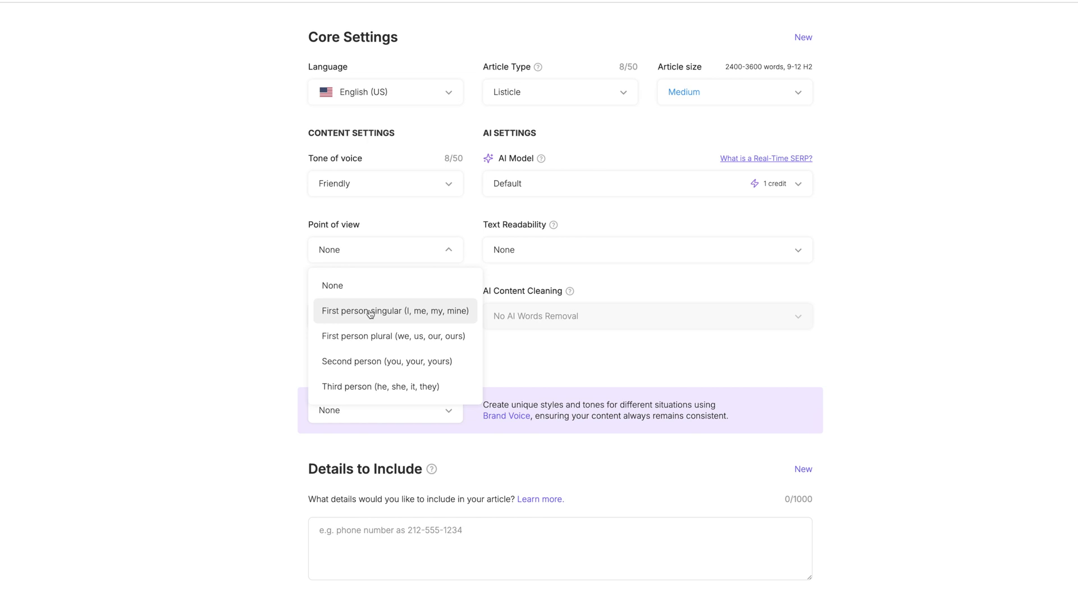
{"action": "left_click", "coordinate": [370, 312]}
{"action": "left_click", "coordinate": [520, 256]}
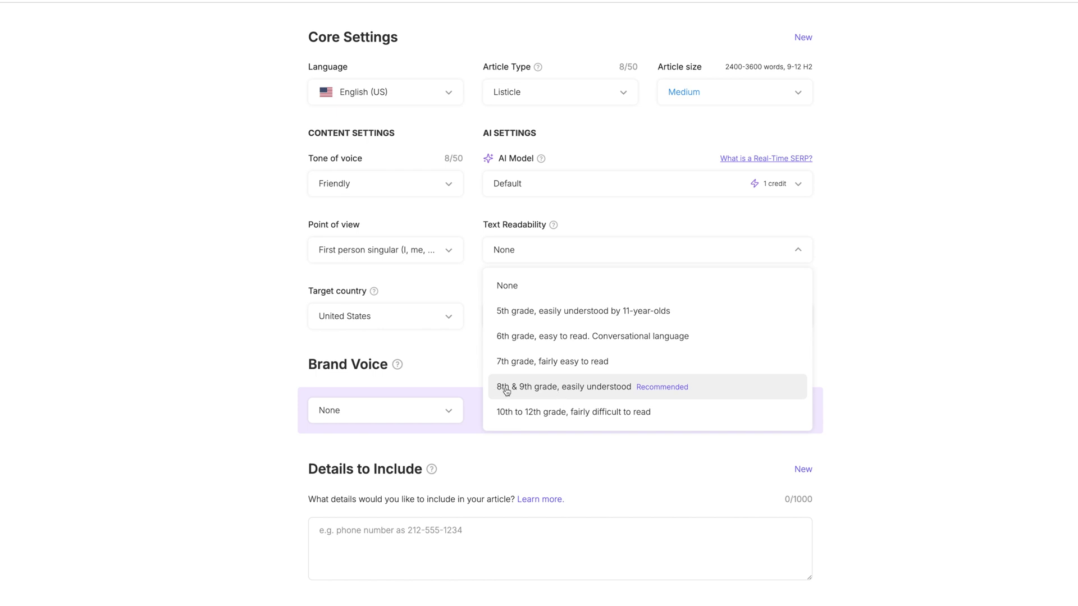
{"action": "left_click", "coordinate": [566, 393]}
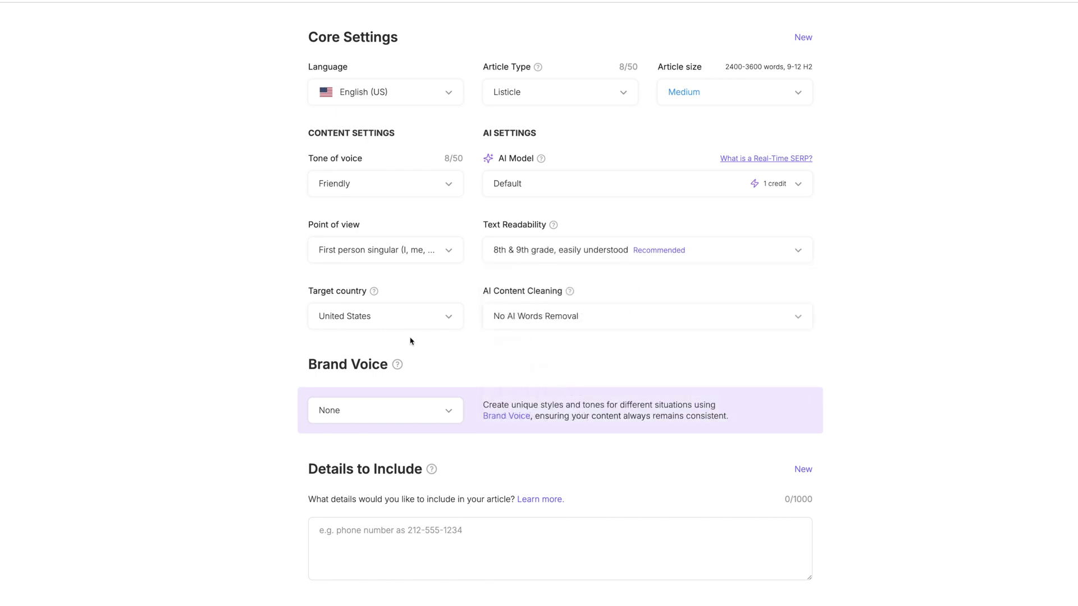
{"action": "left_click", "coordinate": [535, 327]}
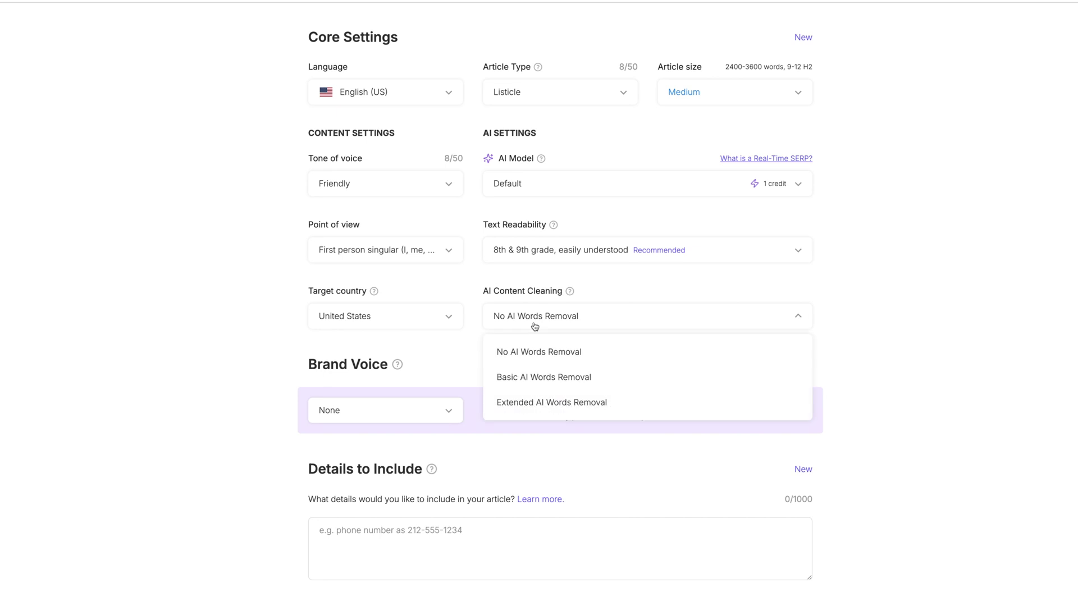
{"action": "left_click", "coordinate": [213, 379]}
Choose + Create Brand Voice from the Brand Voice dropdown to reach the Add Brand Voice page
{"action": "scroll", "coordinate": [214, 379], "scroll_direction": "down", "scroll_amount": 4}
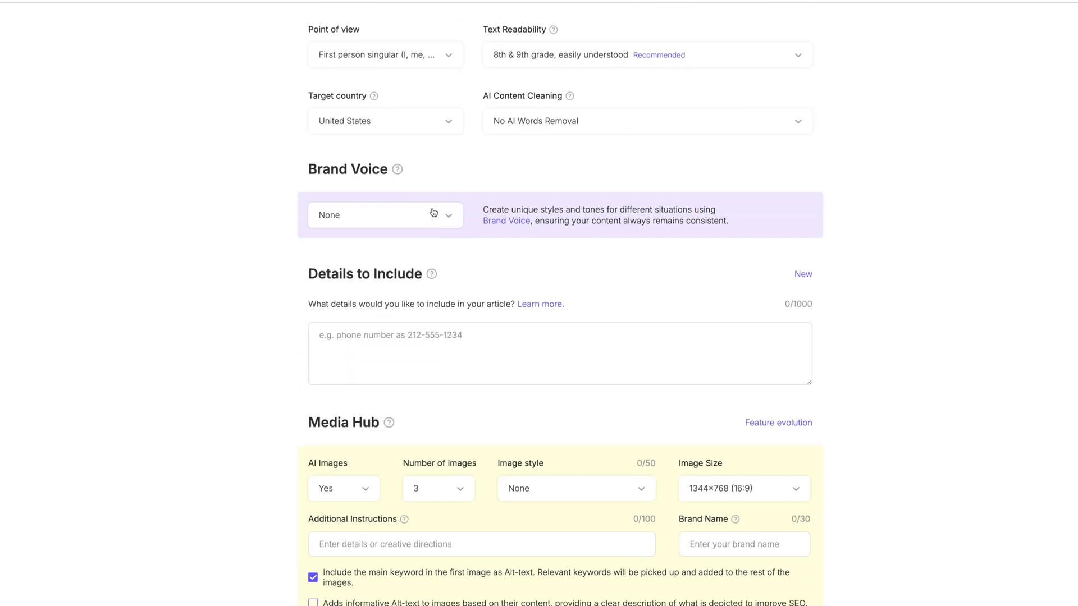
{"action": "left_click", "coordinate": [430, 218]}
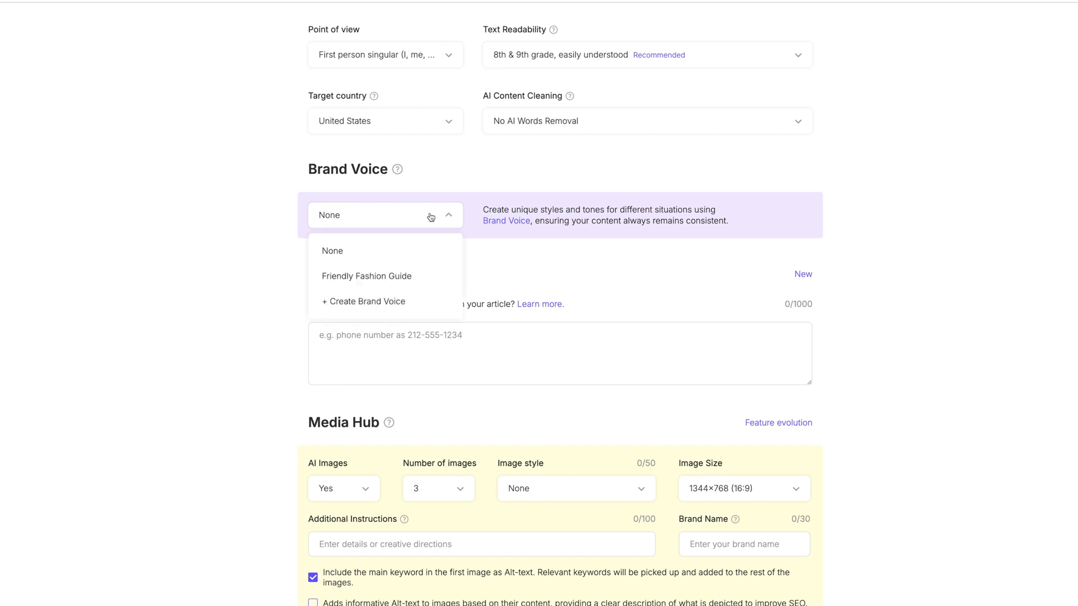
{"action": "left_click", "coordinate": [430, 217]}
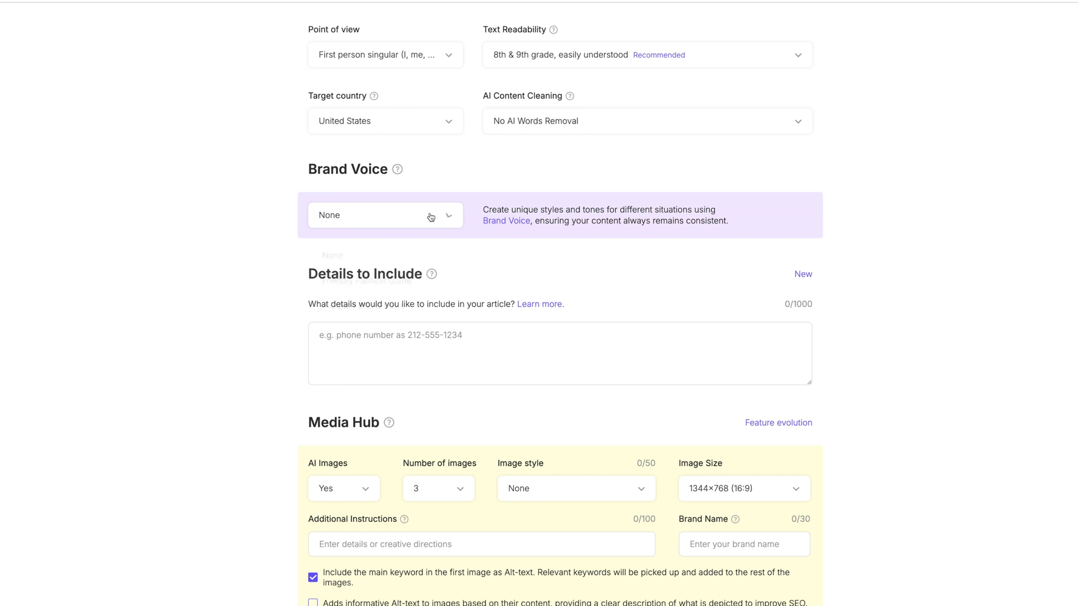
{"action": "left_click", "coordinate": [431, 217]}
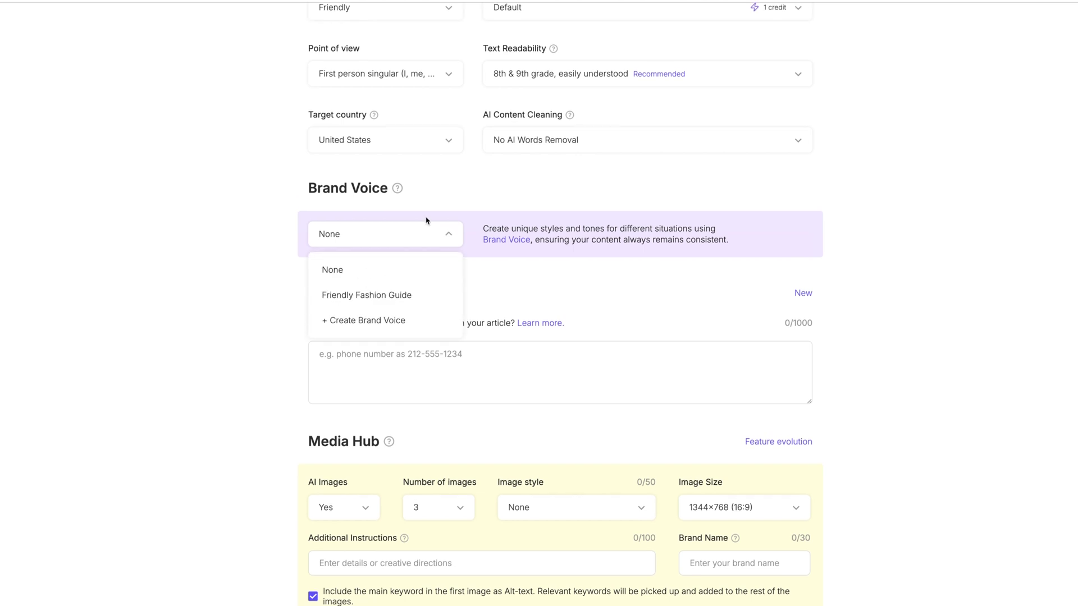
{"action": "left_click", "coordinate": [380, 321]}
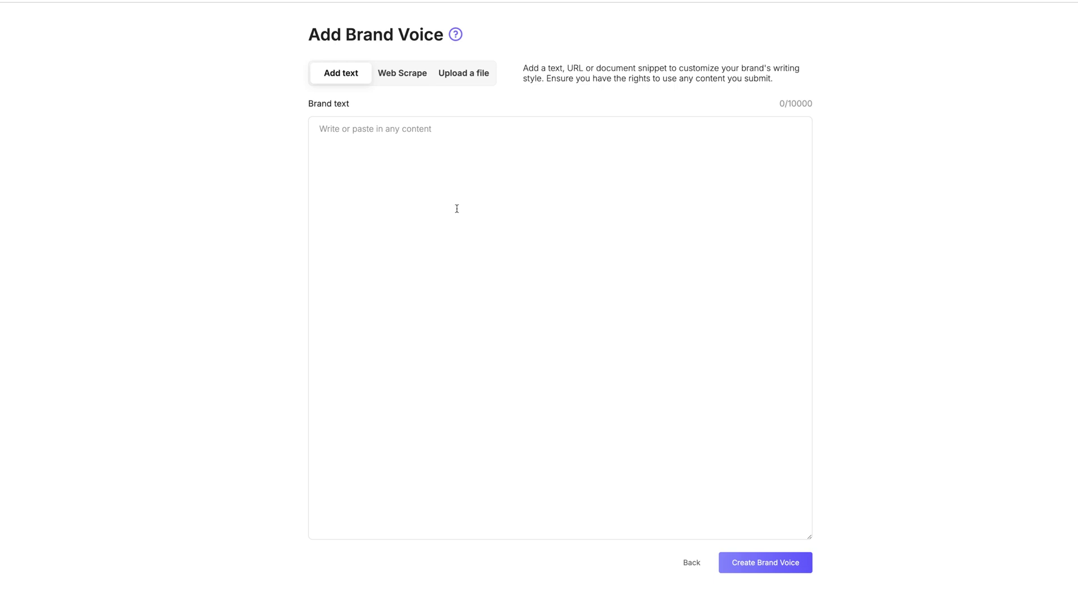
Focus the Brand text box, then try the Web Scrape option for supplying the brand voice
{"action": "left_click", "coordinate": [354, 146]}
{"action": "left_click", "coordinate": [393, 79]}
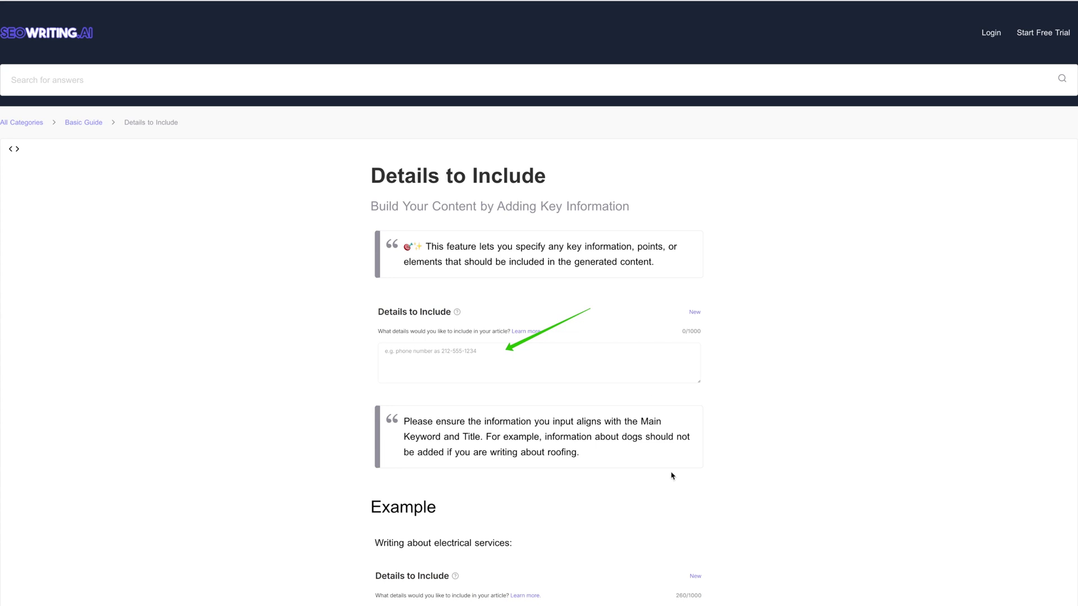
{"action": "scroll", "coordinate": [721, 482], "scroll_direction": "down", "scroll_amount": 2}
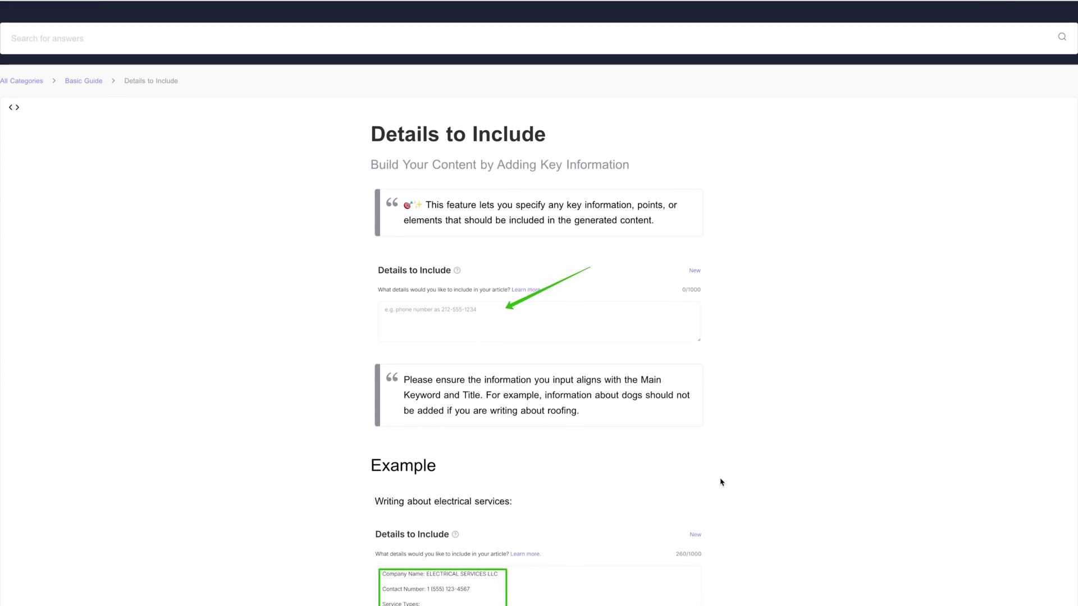
{"action": "scroll", "coordinate": [721, 482], "scroll_direction": "down", "scroll_amount": 1}
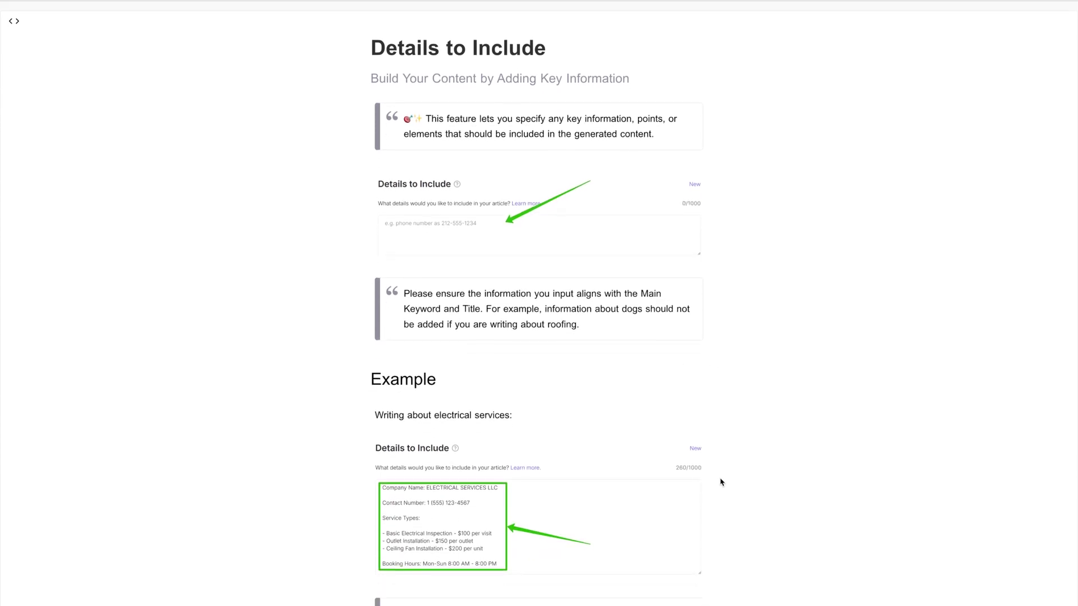
{"action": "scroll", "coordinate": [721, 482], "scroll_direction": "down", "scroll_amount": 2}
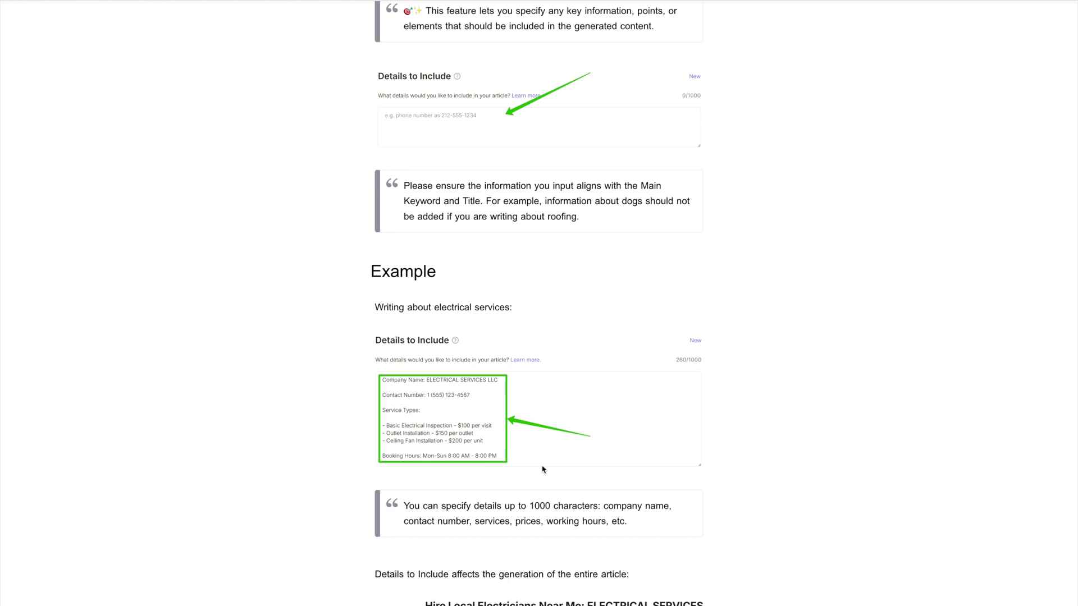
{"action": "scroll", "coordinate": [542, 469], "scroll_direction": "down", "scroll_amount": 3}
{"action": "scroll", "coordinate": [542, 469], "scroll_direction": "down", "scroll_amount": 4}
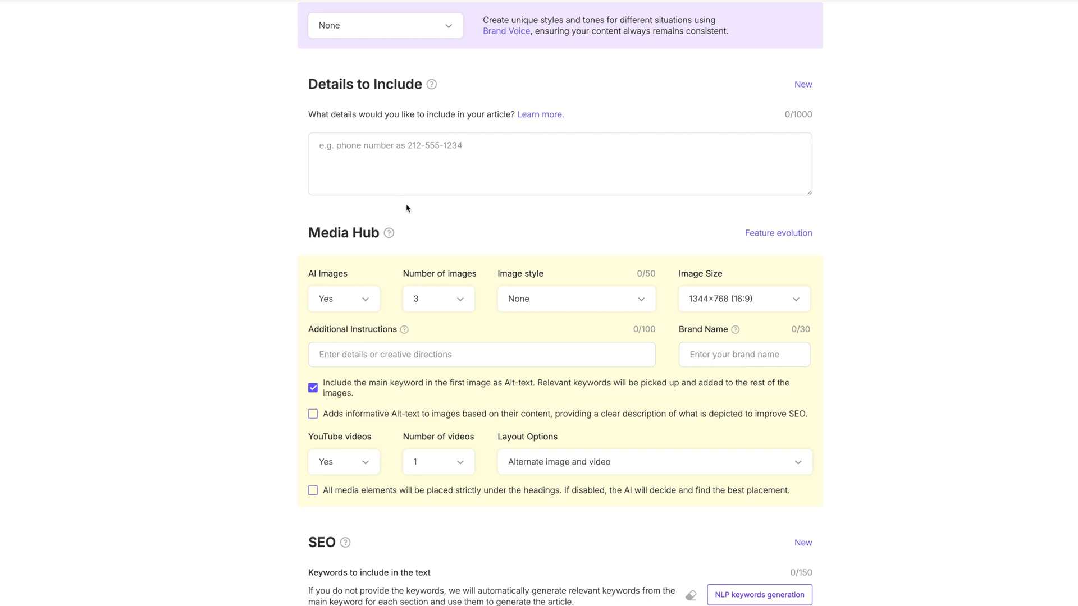
Set the Media Hub image style to Photo
{"action": "scroll", "coordinate": [406, 206], "scroll_direction": "down", "scroll_amount": 2}
{"action": "scroll", "coordinate": [406, 208], "scroll_direction": "down", "scroll_amount": 1}
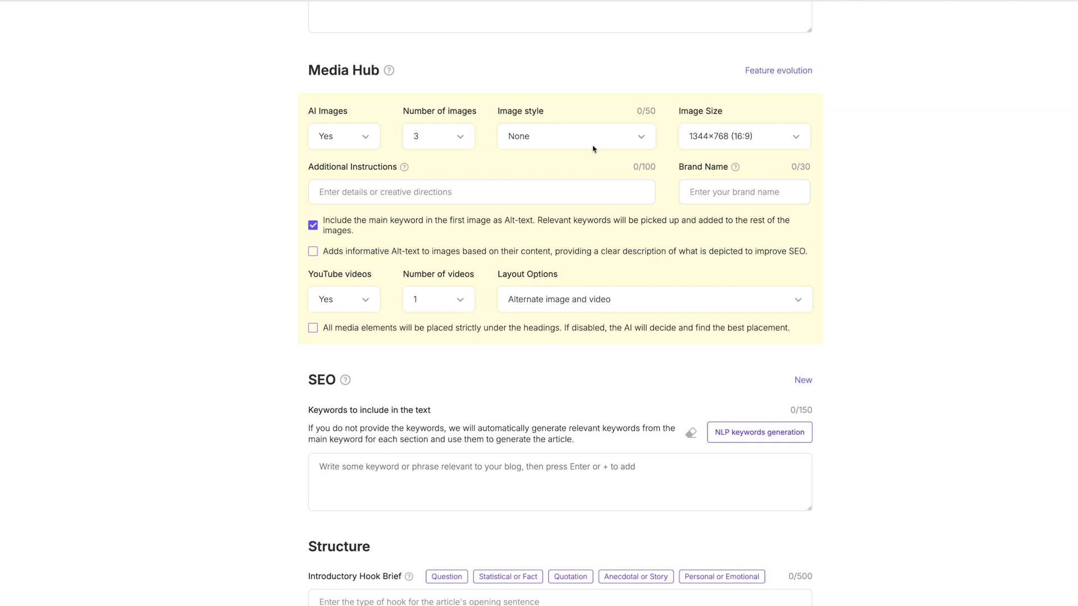
{"action": "left_click", "coordinate": [639, 138]}
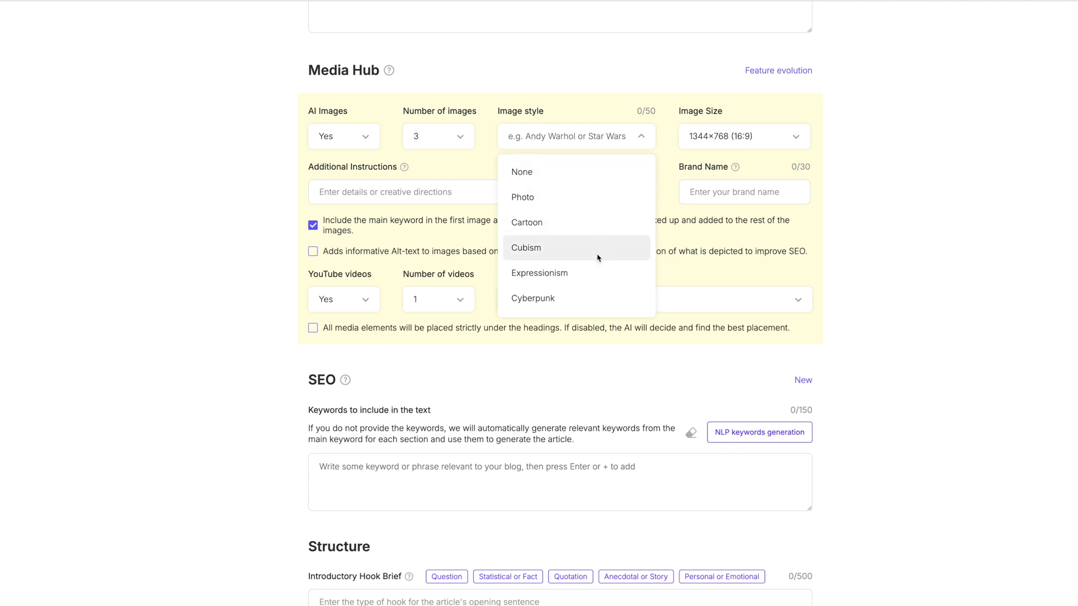
{"action": "scroll", "coordinate": [598, 278], "scroll_direction": "down", "scroll_amount": 4}
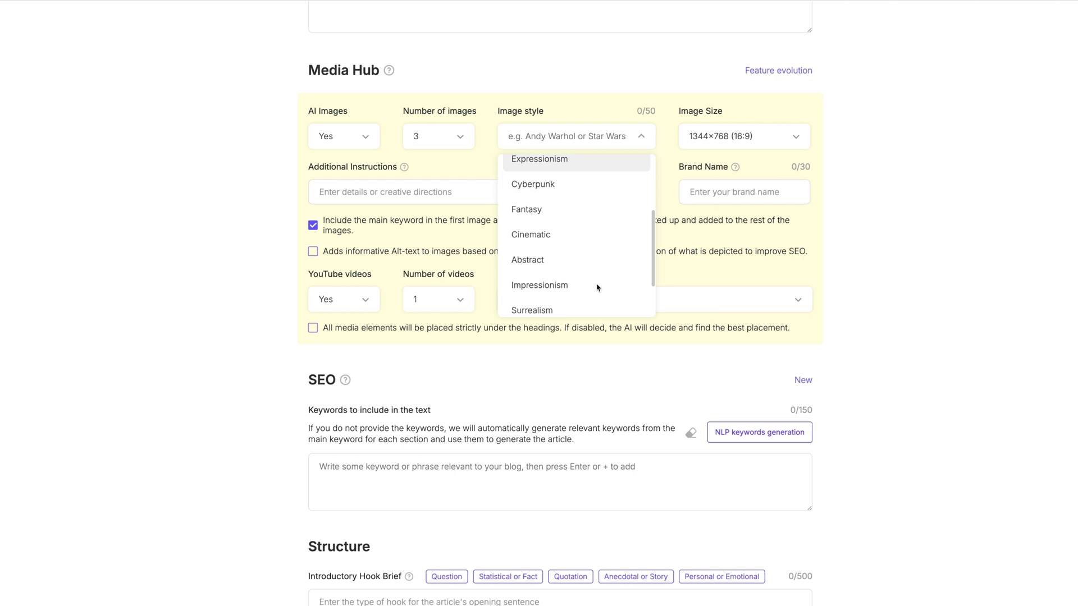
{"action": "scroll", "coordinate": [598, 287], "scroll_direction": "down", "scroll_amount": 3}
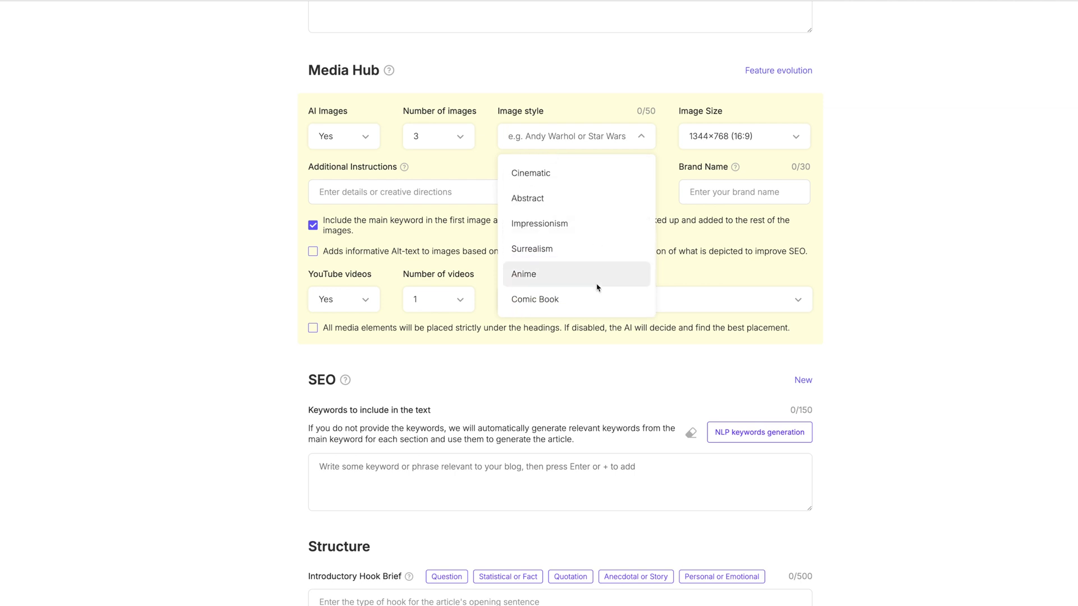
{"action": "scroll", "coordinate": [598, 287], "scroll_direction": "down", "scroll_amount": 1}
{"action": "scroll", "coordinate": [595, 168], "scroll_direction": "up", "scroll_amount": 5}
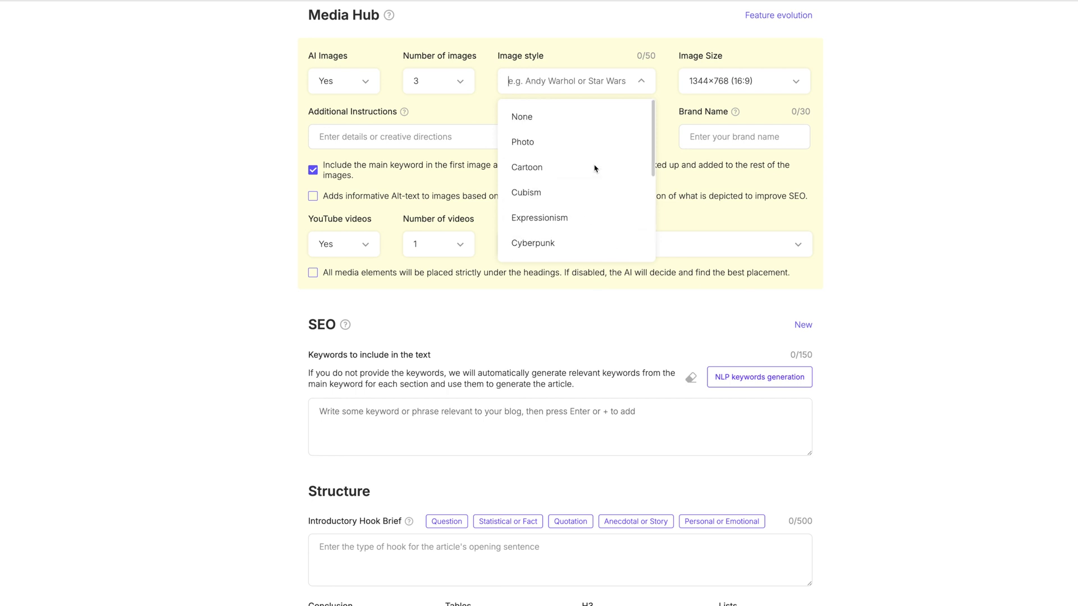
{"action": "left_click", "coordinate": [552, 145]}
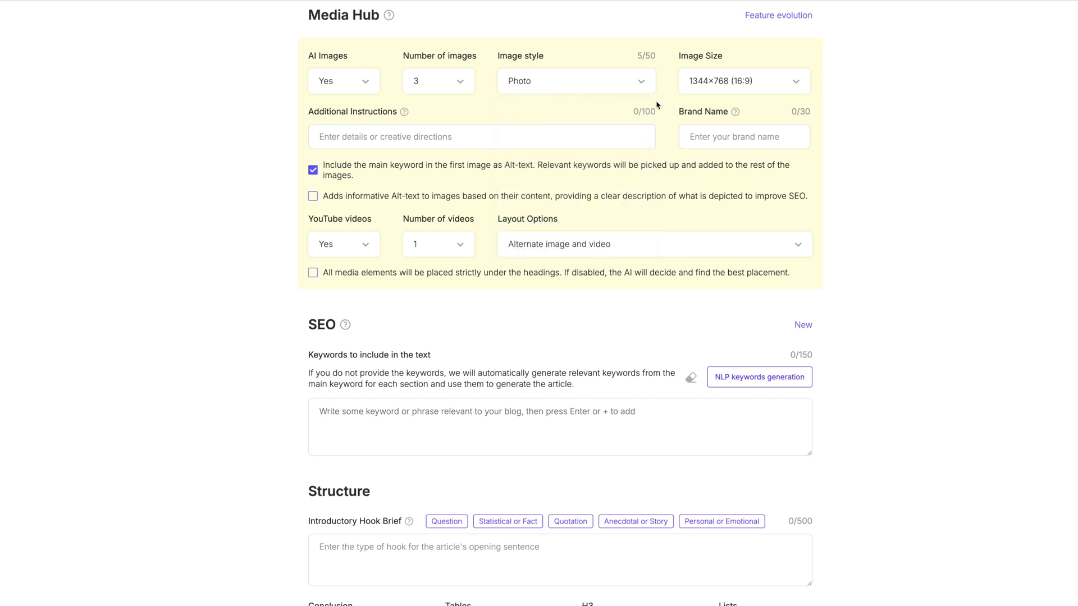
Change the image size from 1344×768 (16:9) to 768×1344 (9:16) portrait
{"action": "left_click", "coordinate": [781, 87]}
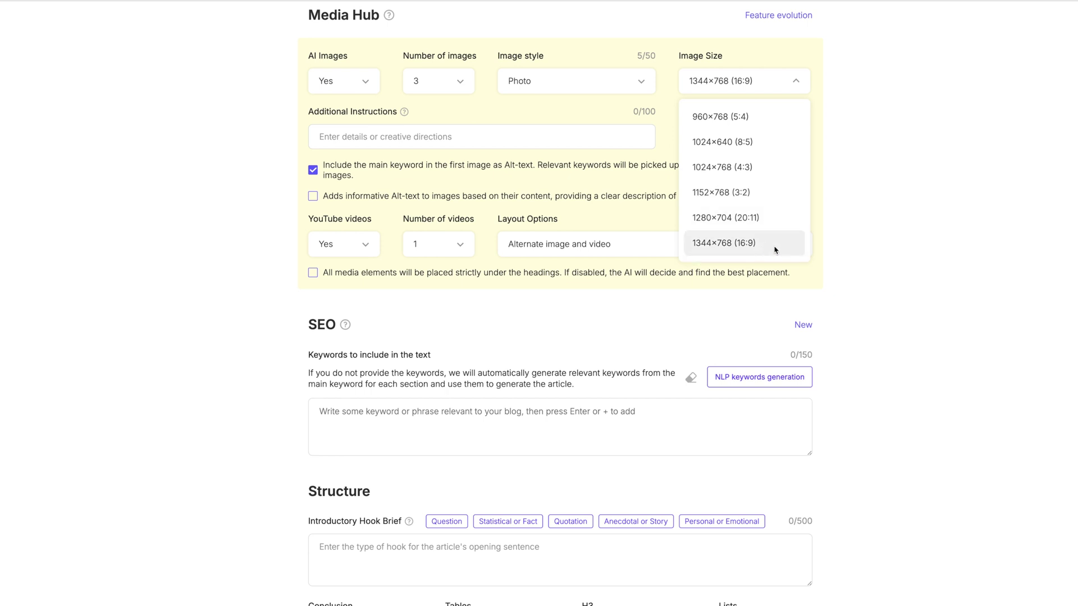
{"action": "scroll", "coordinate": [775, 247], "scroll_direction": "down", "scroll_amount": 2}
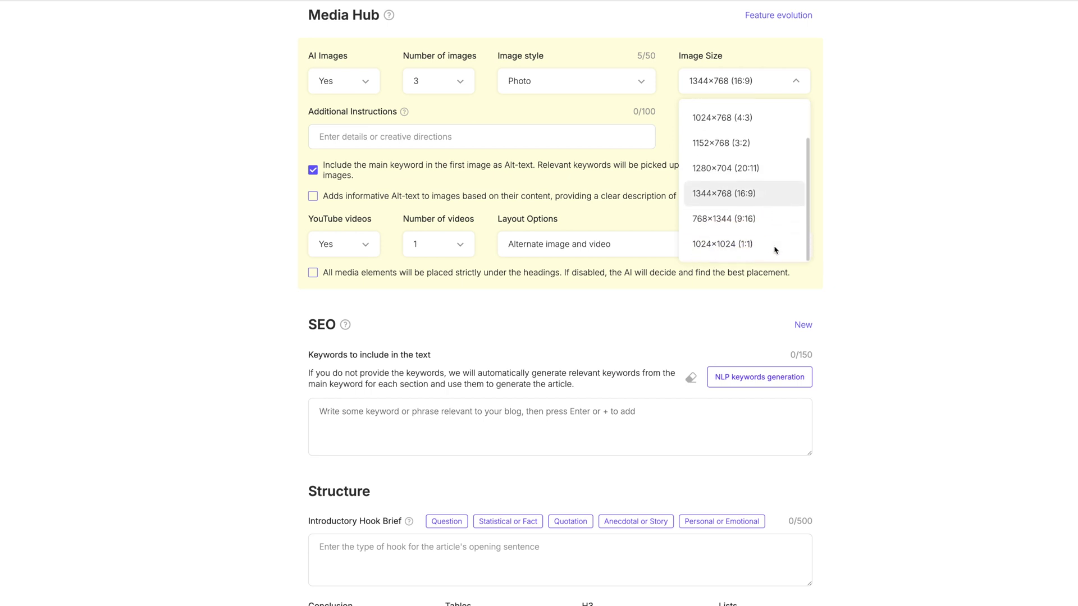
{"action": "left_click", "coordinate": [775, 197]}
{"action": "left_click", "coordinate": [797, 80]}
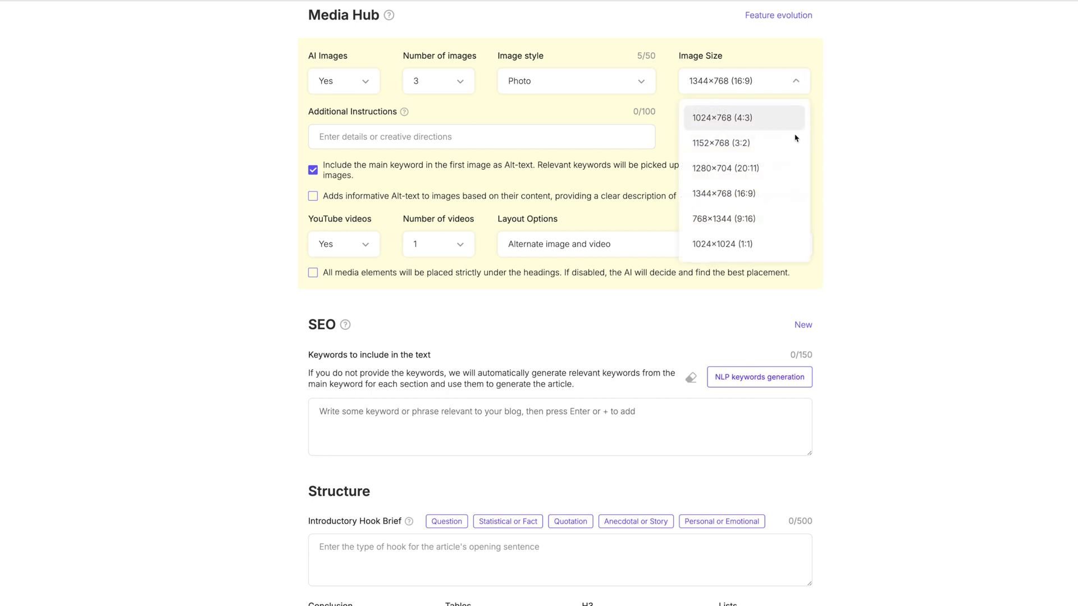
{"action": "left_click", "coordinate": [765, 225]}
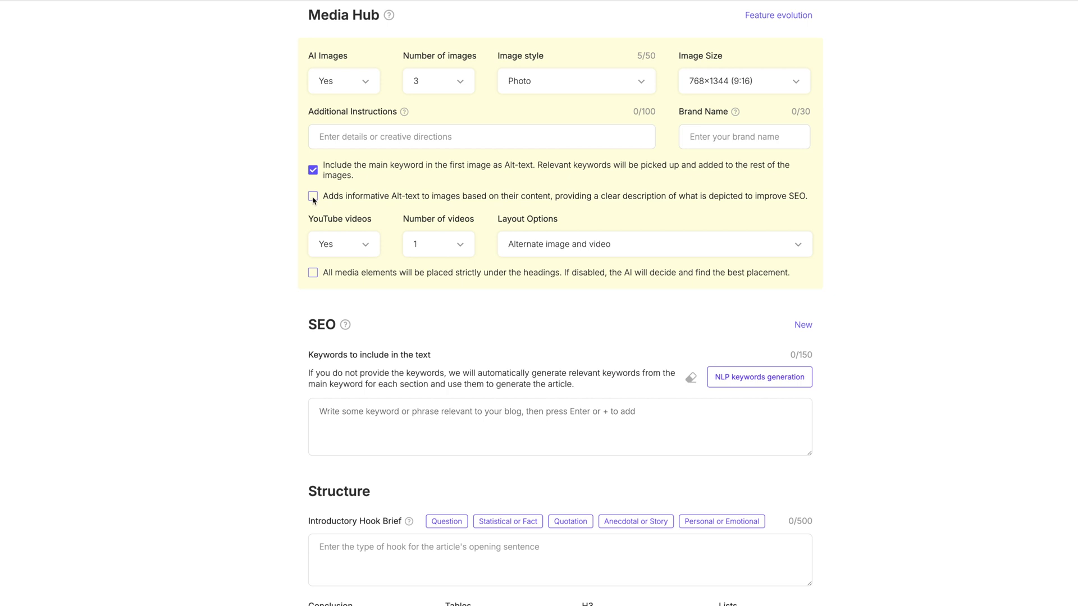
Tick 'Adds informative Alt-text to images' so each image's content is described
{"action": "left_click", "coordinate": [313, 199]}
{"action": "scroll", "coordinate": [403, 320], "scroll_direction": "down", "scroll_amount": 2}
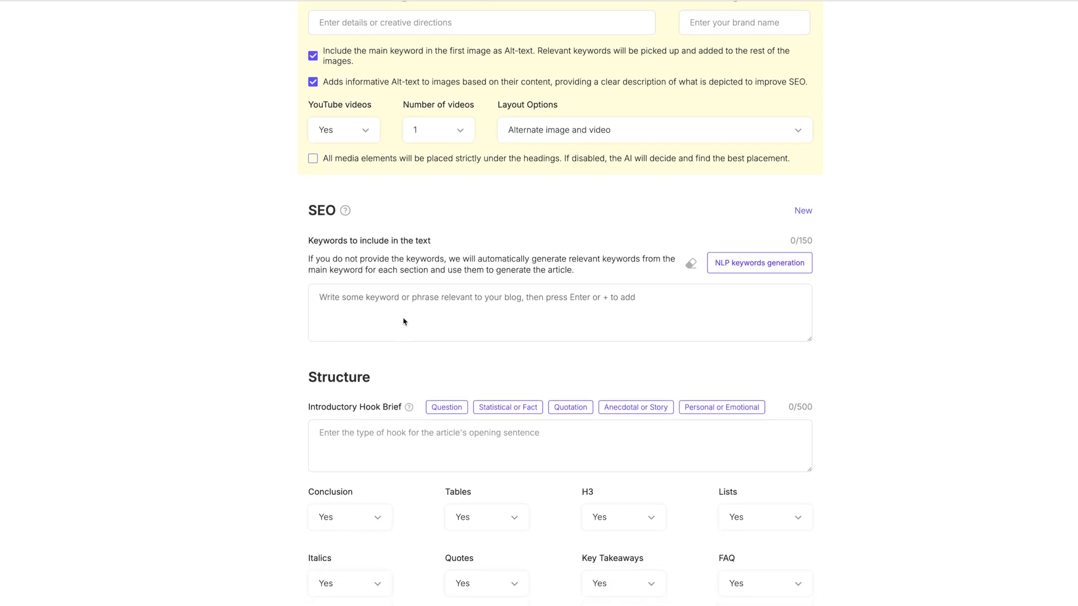
{"action": "scroll", "coordinate": [404, 321], "scroll_direction": "down", "scroll_amount": 2}
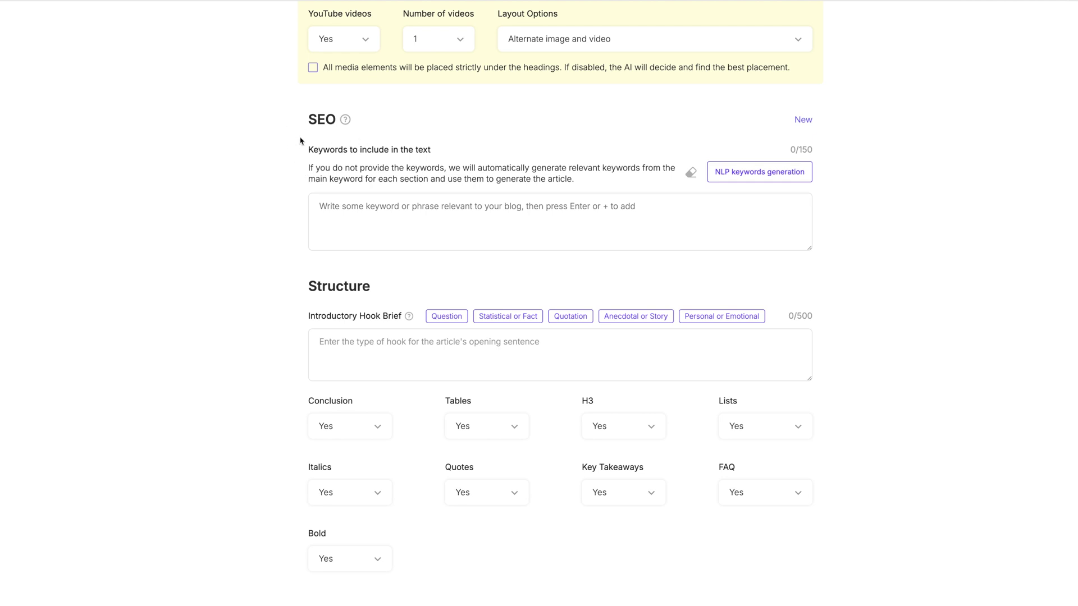
Scroll the article settings down to the SEO section
{"action": "scroll", "coordinate": [290, 187], "scroll_direction": "down", "scroll_amount": 2}
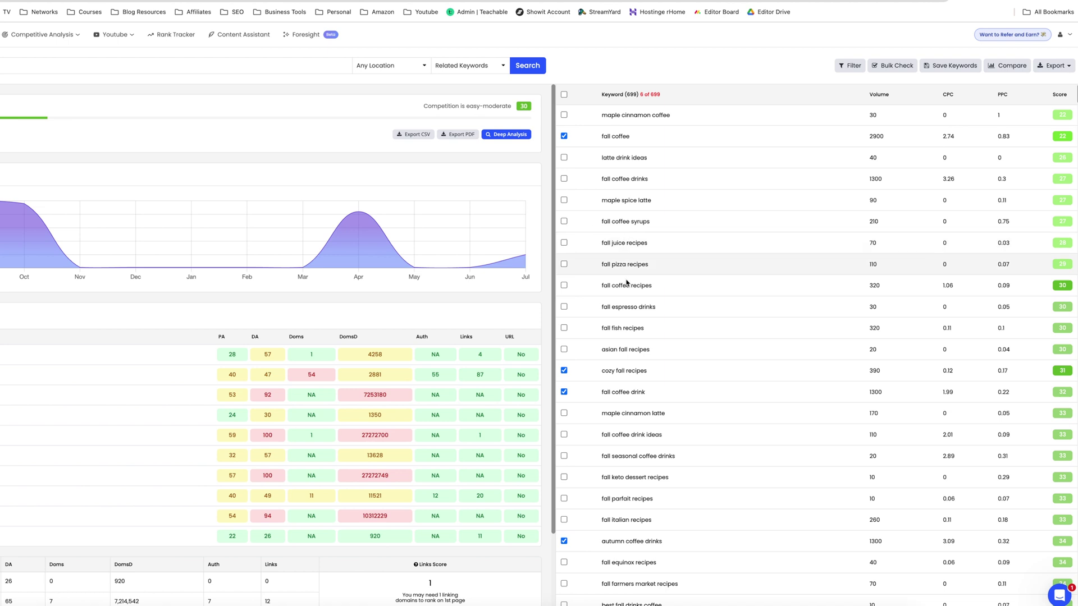
Tick 'fall coffee recipes' in the Keysearch keyword list to add it to the chosen keywords
{"action": "left_click", "coordinate": [563, 286]}
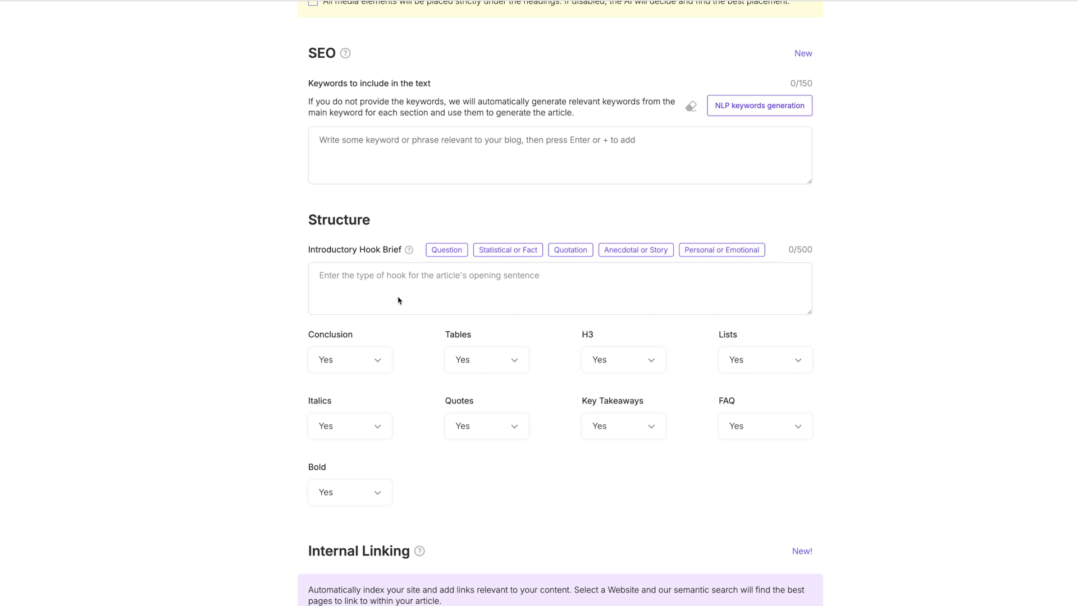
Scroll the SEOWriting.ai article settings down to the Internal Linking section
{"action": "scroll", "coordinate": [399, 300], "scroll_direction": "down", "scroll_amount": 3}
{"action": "scroll", "coordinate": [399, 300], "scroll_direction": "down", "scroll_amount": 2}
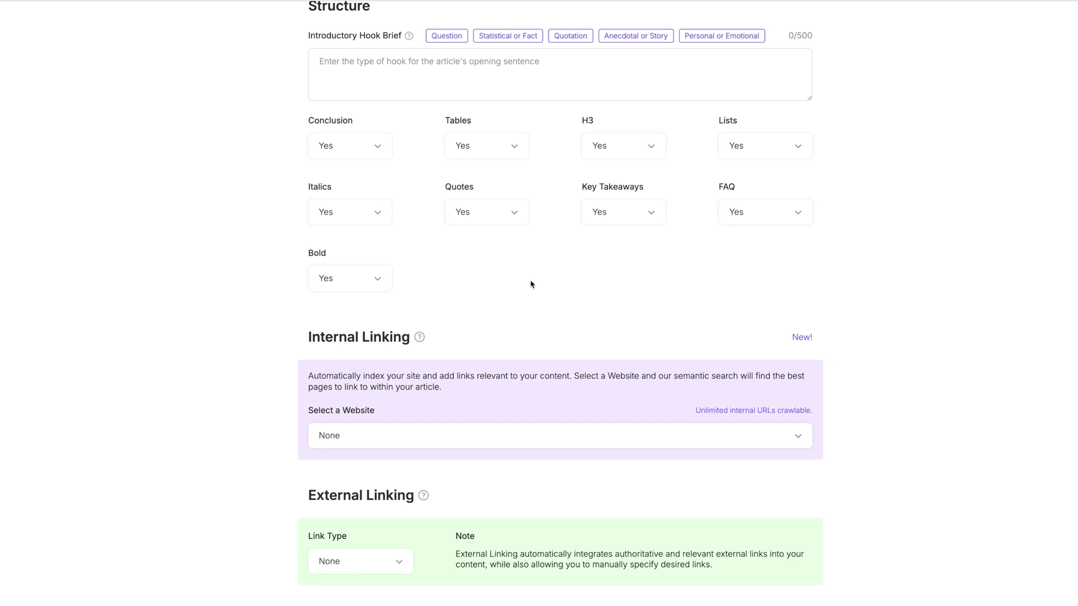
{"action": "scroll", "coordinate": [529, 285], "scroll_direction": "down", "scroll_amount": 4}
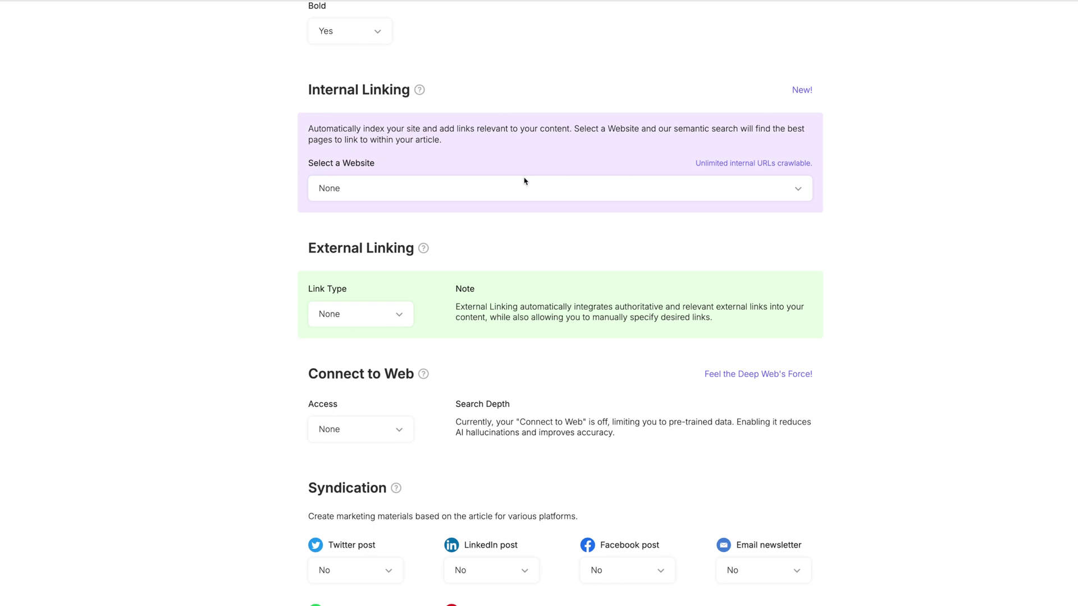
Select the indexed blog site as the Internal Linking website
{"action": "left_click", "coordinate": [502, 192]}
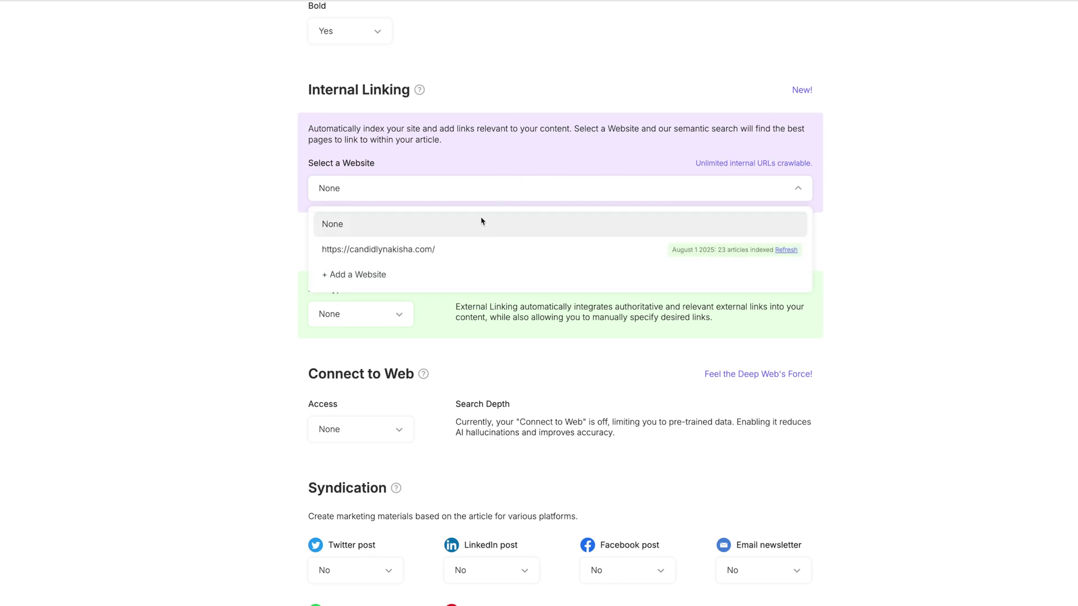
{"action": "left_click", "coordinate": [420, 253]}
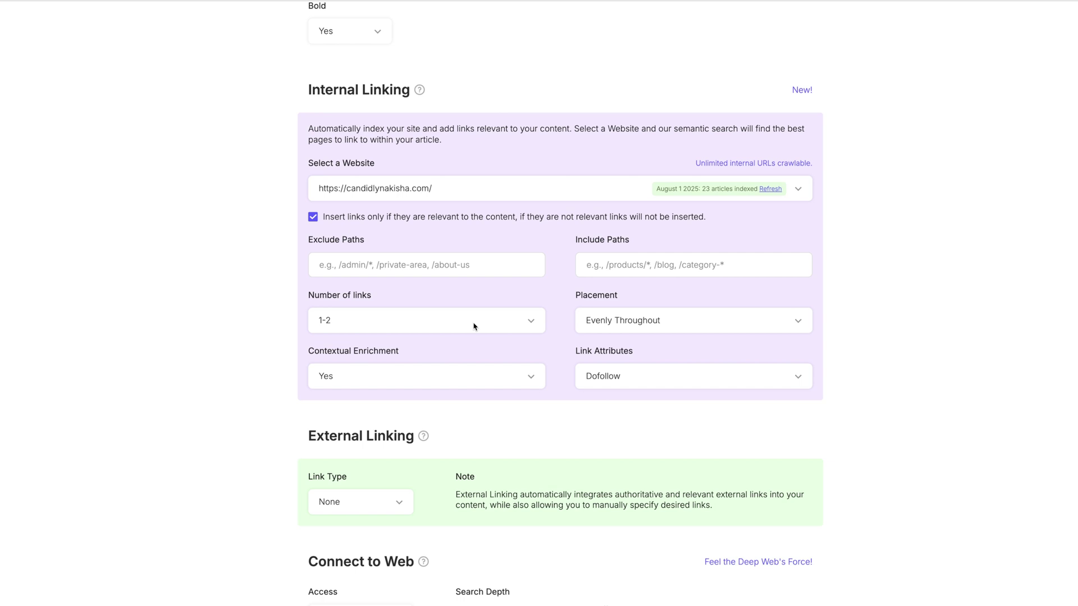
{"action": "scroll", "coordinate": [474, 327], "scroll_direction": "down", "scroll_amount": 3}
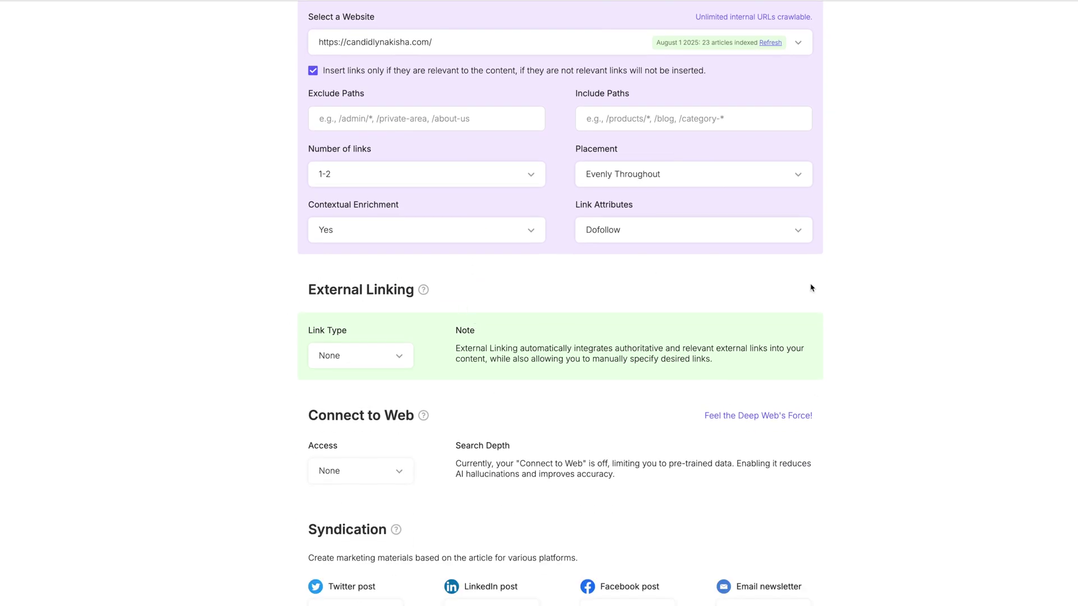
{"action": "scroll", "coordinate": [558, 406], "scroll_direction": "down", "scroll_amount": 3}
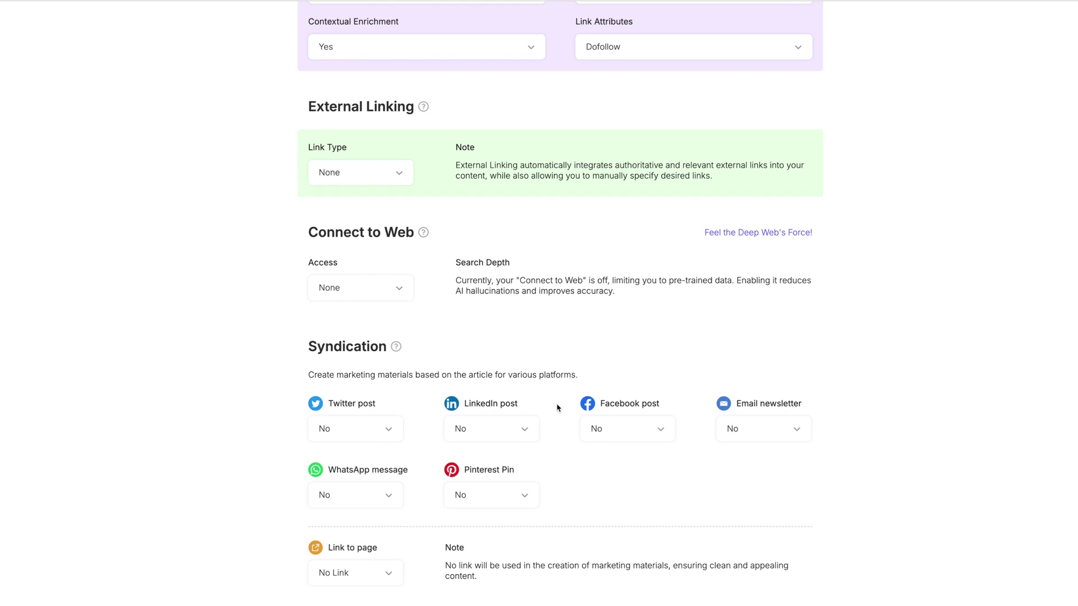
{"action": "scroll", "coordinate": [557, 407], "scroll_direction": "down", "scroll_amount": 1}
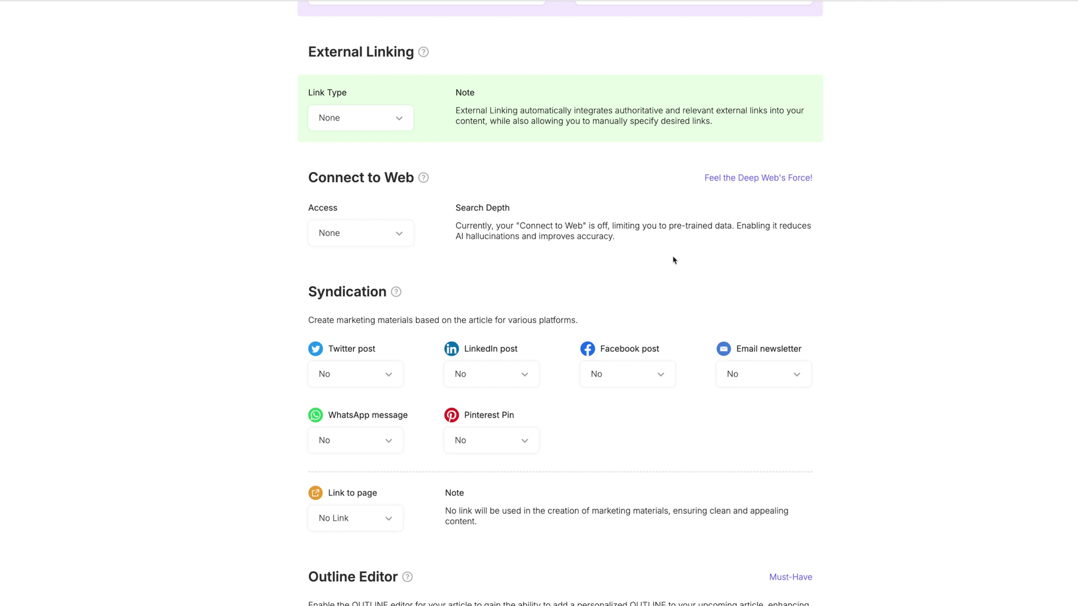
{"action": "scroll", "coordinate": [231, 312], "scroll_direction": "down", "scroll_amount": 3}
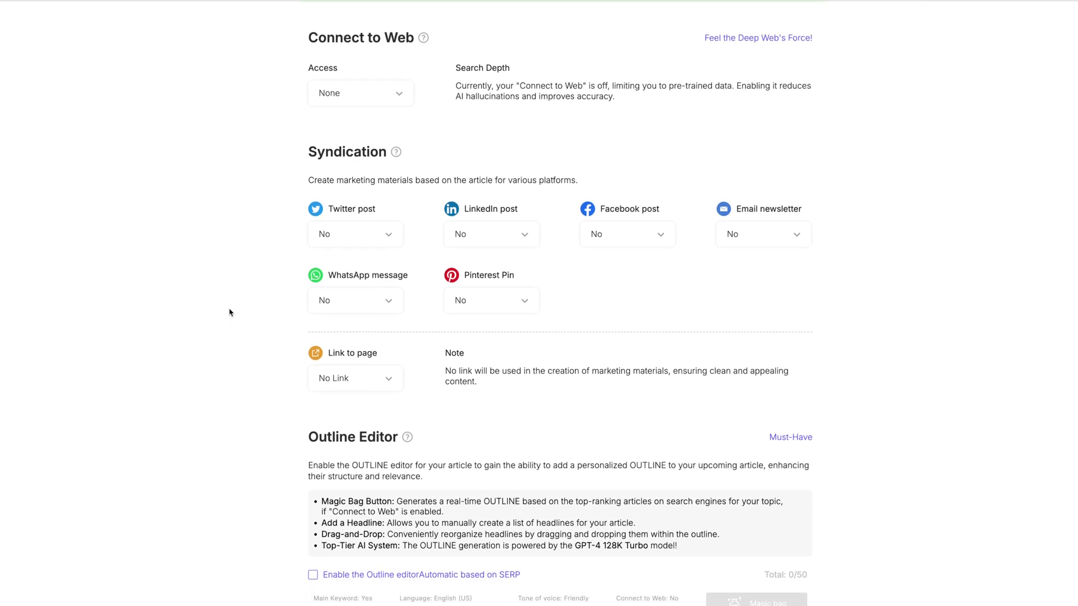
{"action": "scroll", "coordinate": [905, 452], "scroll_direction": "up", "scroll_amount": 1}
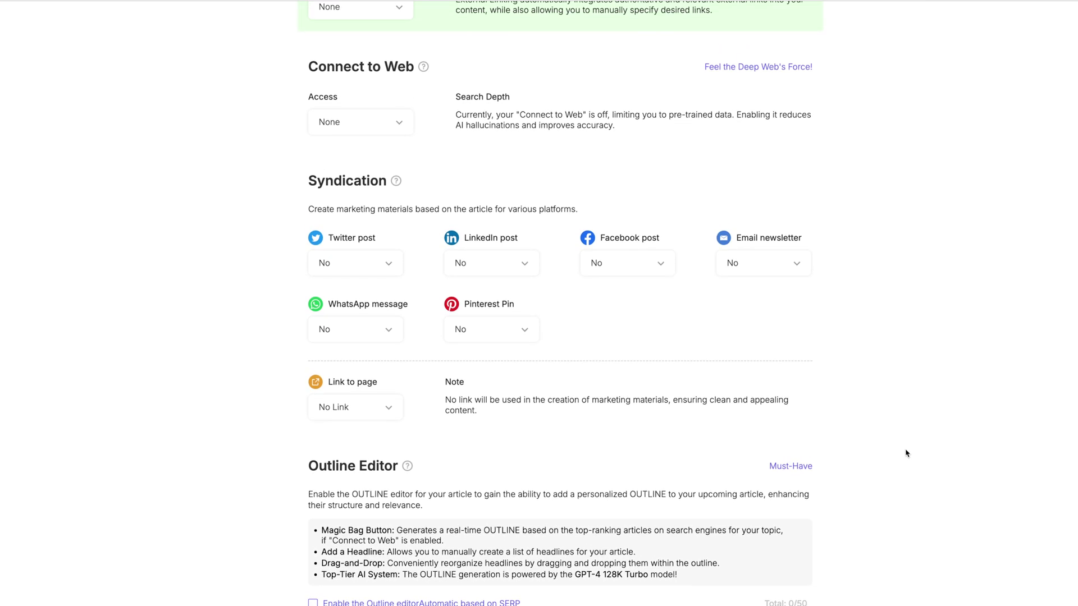
{"action": "scroll", "coordinate": [906, 451], "scroll_direction": "down", "scroll_amount": 1}
{"action": "scroll", "coordinate": [905, 453], "scroll_direction": "down", "scroll_amount": 1}
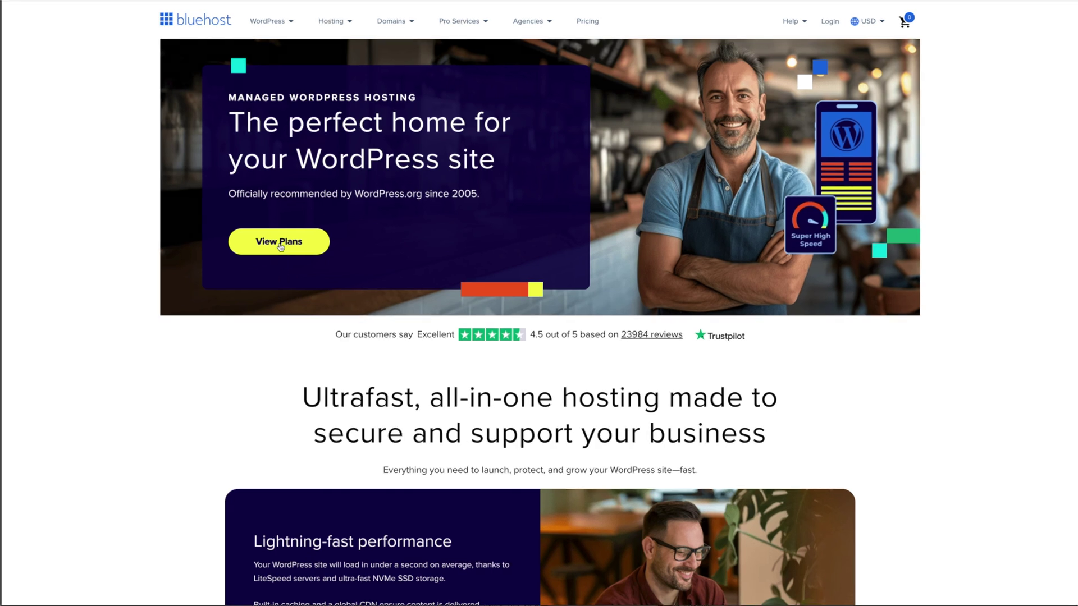
Show Bluehost's hosting plans and pricing section via View Plans
{"action": "left_click", "coordinate": [280, 246]}
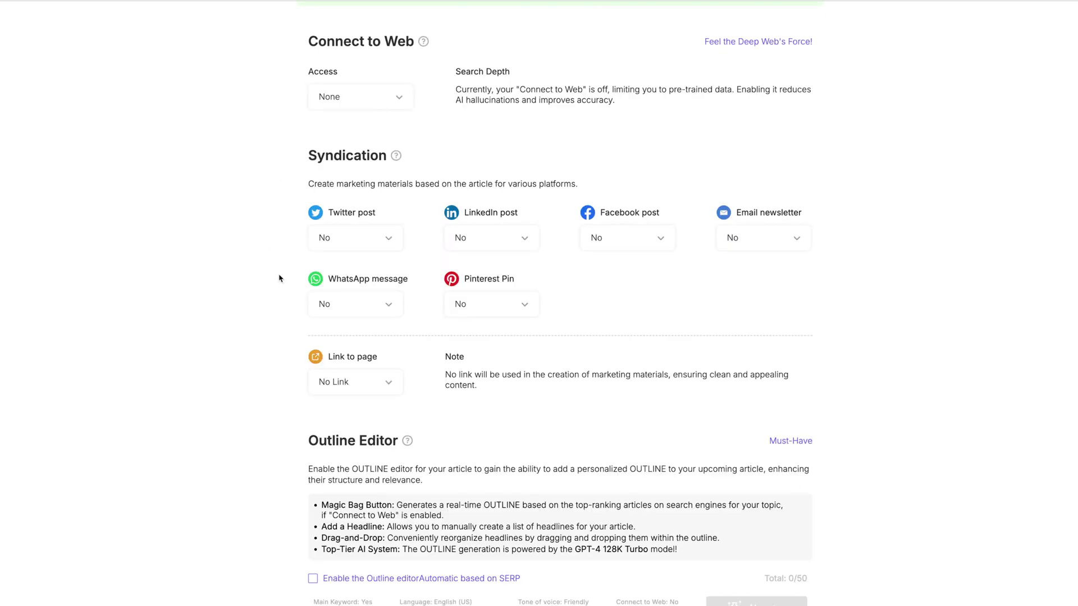
{"action": "scroll", "coordinate": [279, 278], "scroll_direction": "down", "scroll_amount": 3}
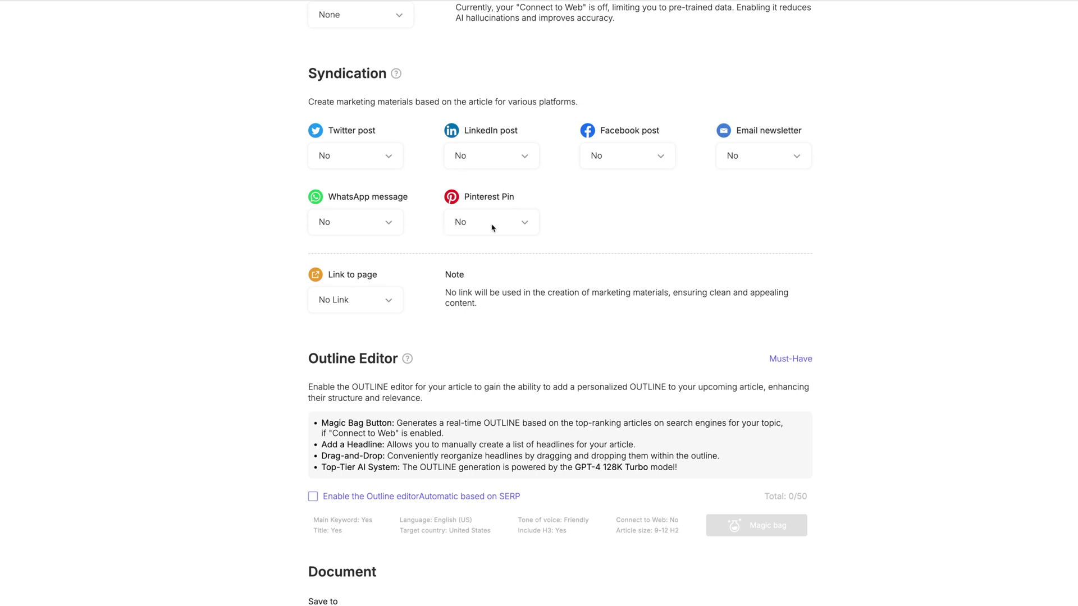
{"action": "scroll", "coordinate": [492, 227], "scroll_direction": "down", "scroll_amount": 1}
{"action": "scroll", "coordinate": [492, 227], "scroll_direction": "down", "scroll_amount": 1}
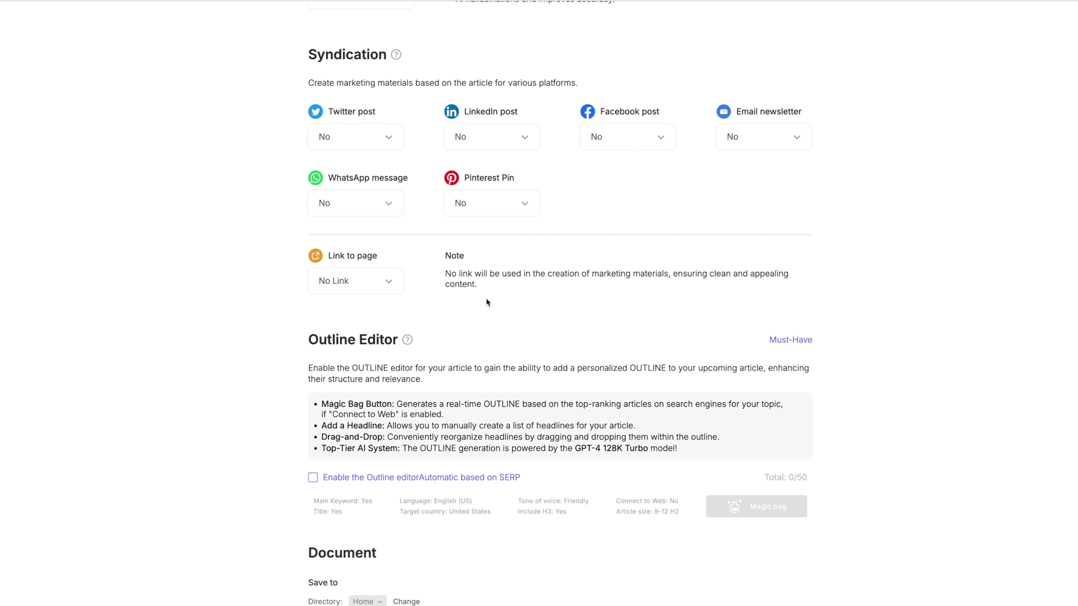
{"action": "scroll", "coordinate": [480, 302], "scroll_direction": "down", "scroll_amount": 3}
{"action": "scroll", "coordinate": [480, 303], "scroll_direction": "down", "scroll_amount": 2}
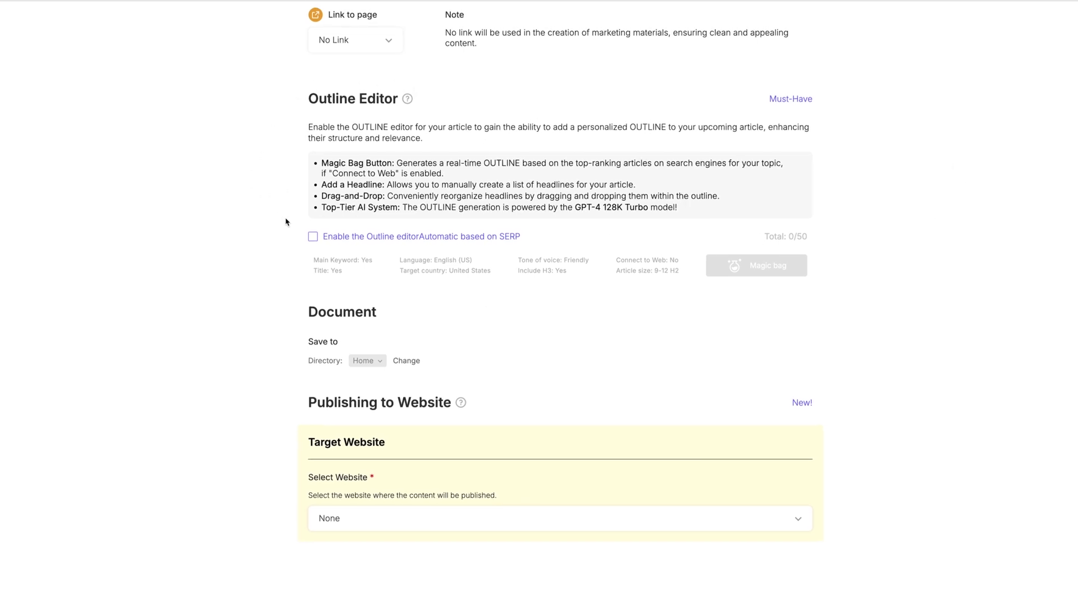
{"action": "scroll", "coordinate": [287, 222], "scroll_direction": "up", "scroll_amount": 1}
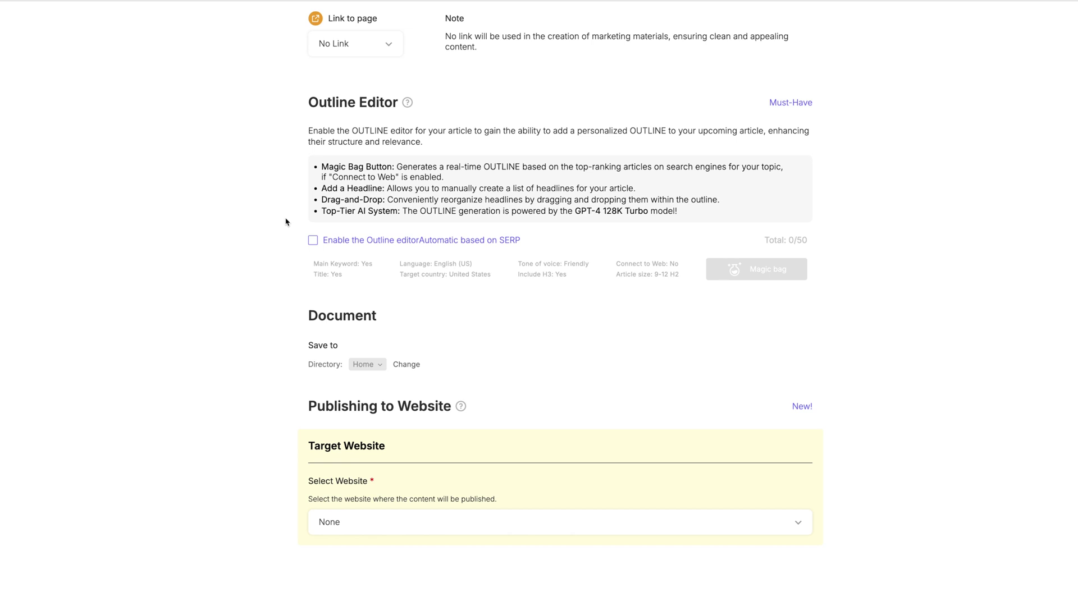
{"action": "scroll", "coordinate": [286, 224], "scroll_direction": "down", "scroll_amount": 3}
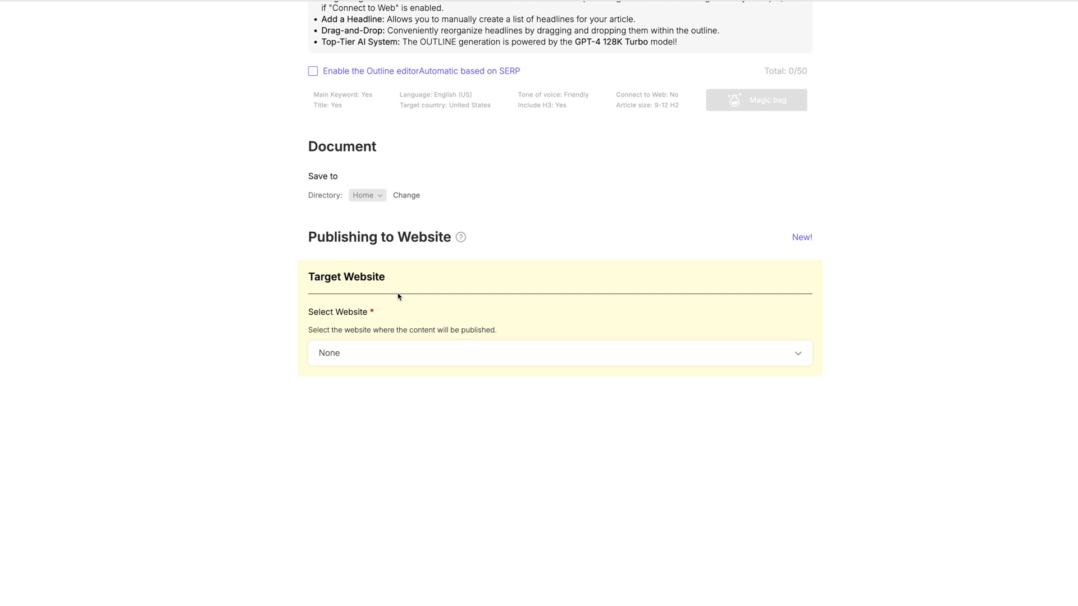
Target the WordPress blog for publishing, with Post Type 'post' and Post Status 'Draft'
{"action": "left_click", "coordinate": [389, 352]}
{"action": "left_click", "coordinate": [371, 416]}
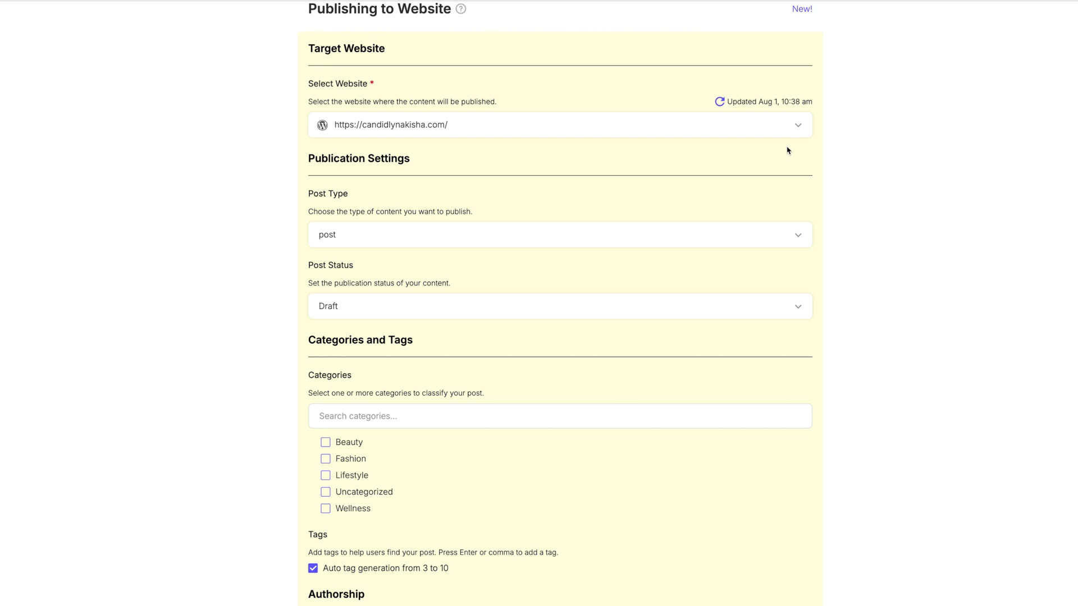
{"action": "scroll", "coordinate": [793, 206], "scroll_direction": "down", "scroll_amount": 1}
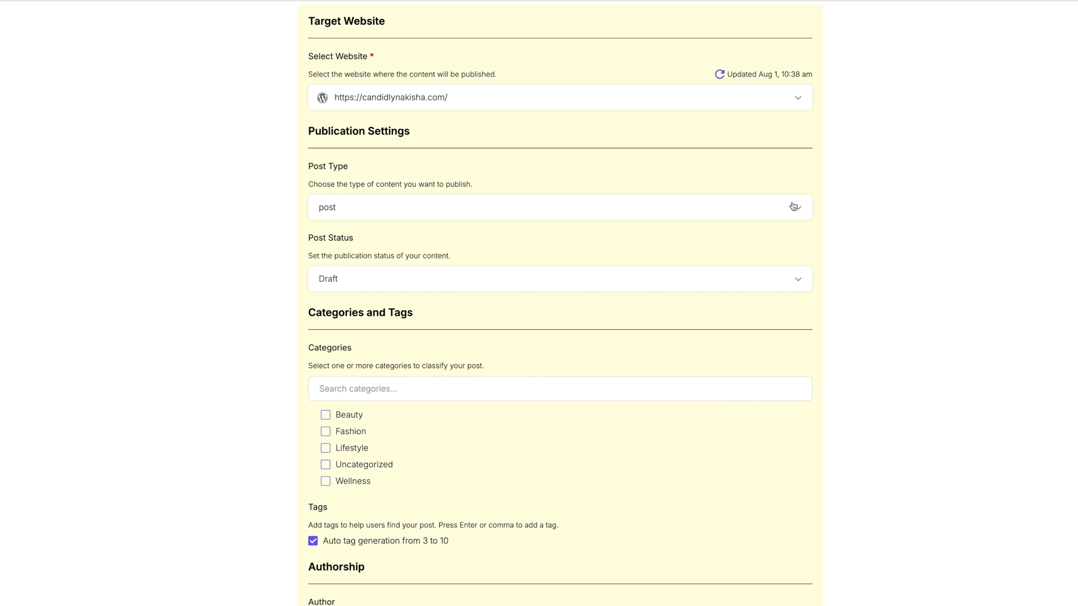
{"action": "left_click", "coordinate": [794, 206]}
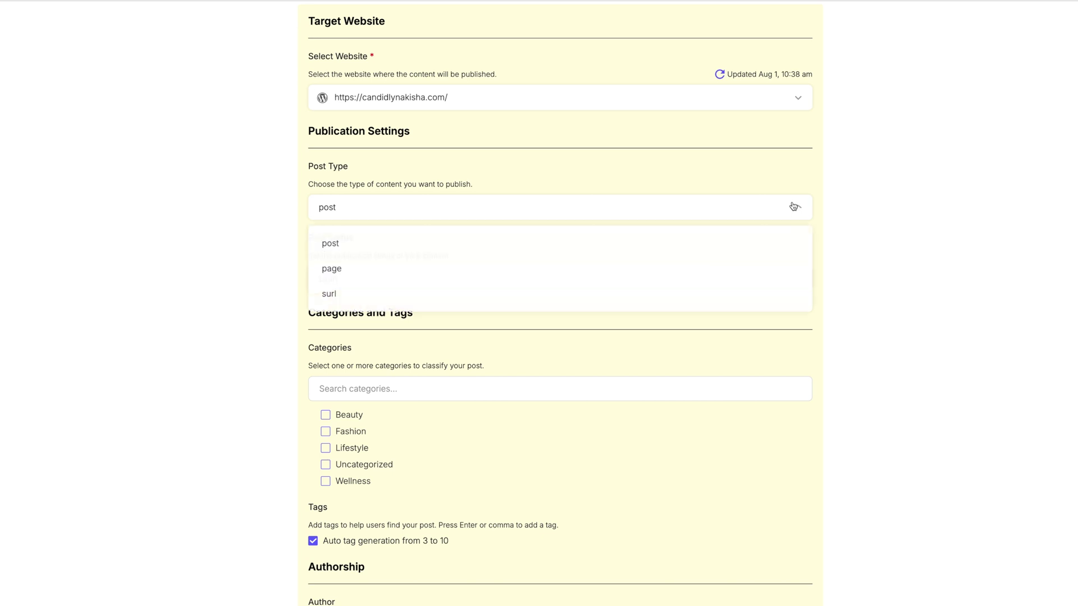
{"action": "left_click", "coordinate": [797, 176]}
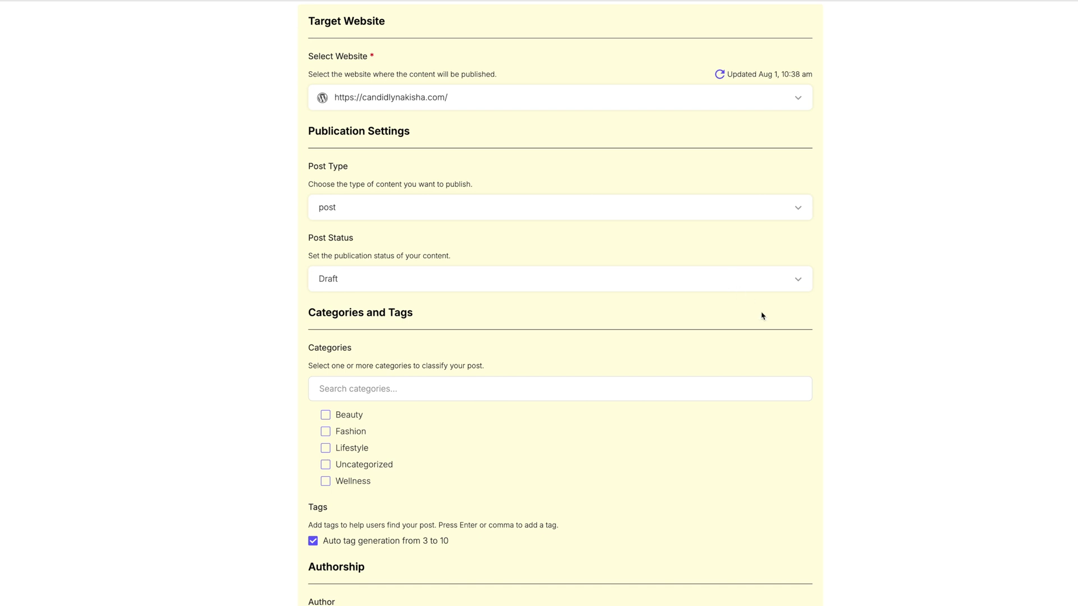
{"action": "left_click", "coordinate": [771, 287]}
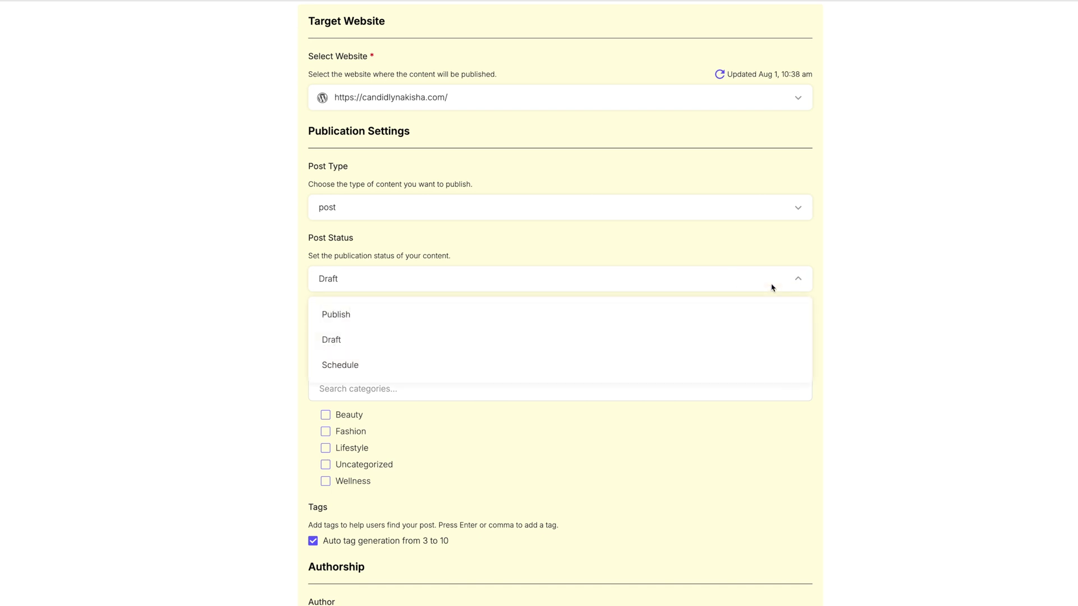
{"action": "left_click", "coordinate": [453, 346]}
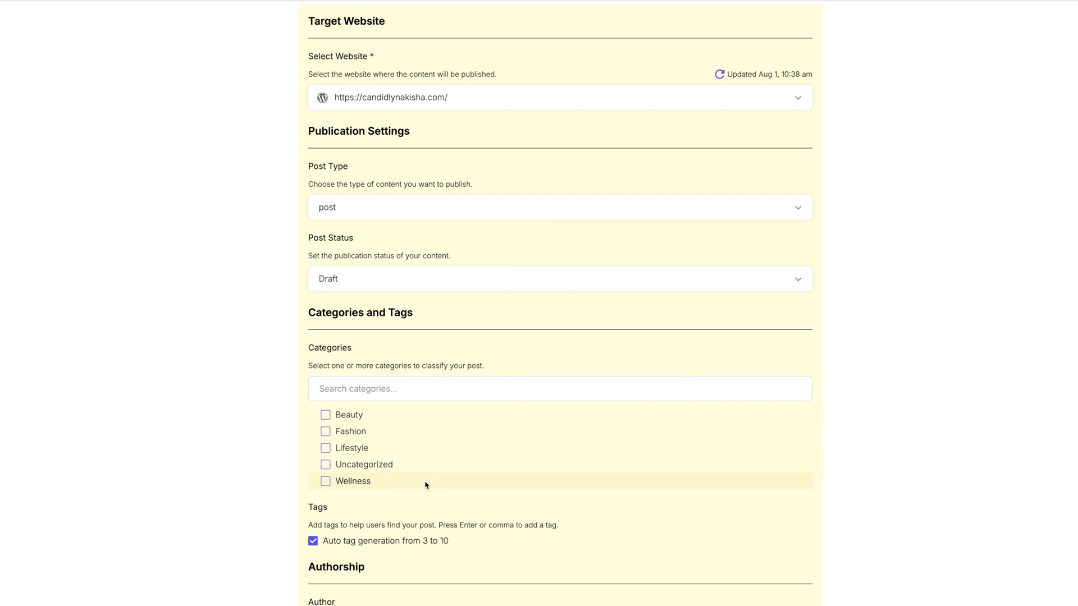
File the post under the Lifestyle category and turn off automatic tag generation
{"action": "scroll", "coordinate": [484, 484], "scroll_direction": "down", "scroll_amount": 4}
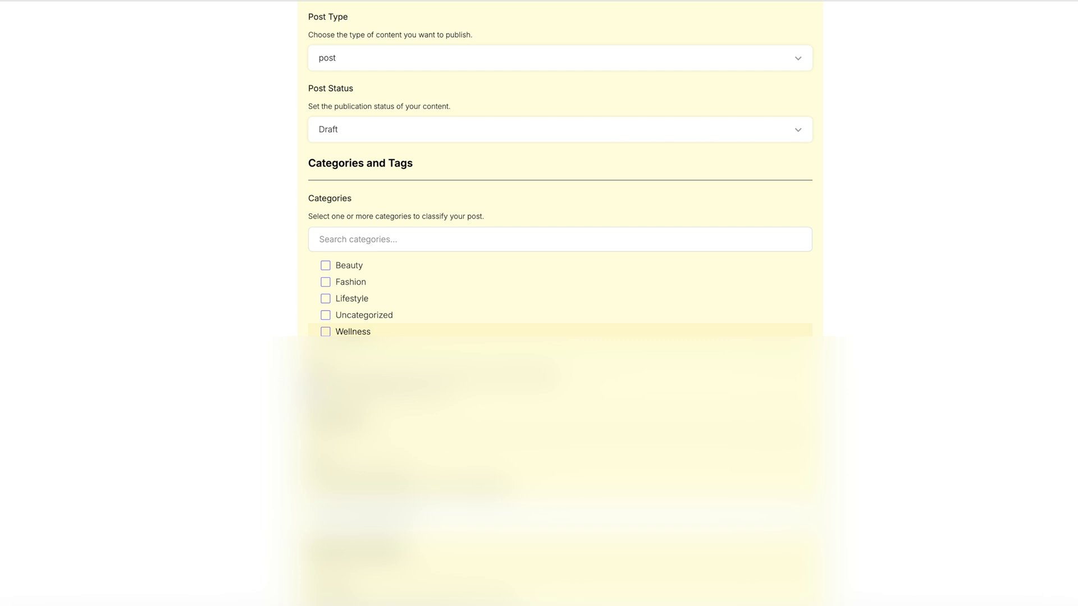
{"action": "left_click", "coordinate": [325, 238]}
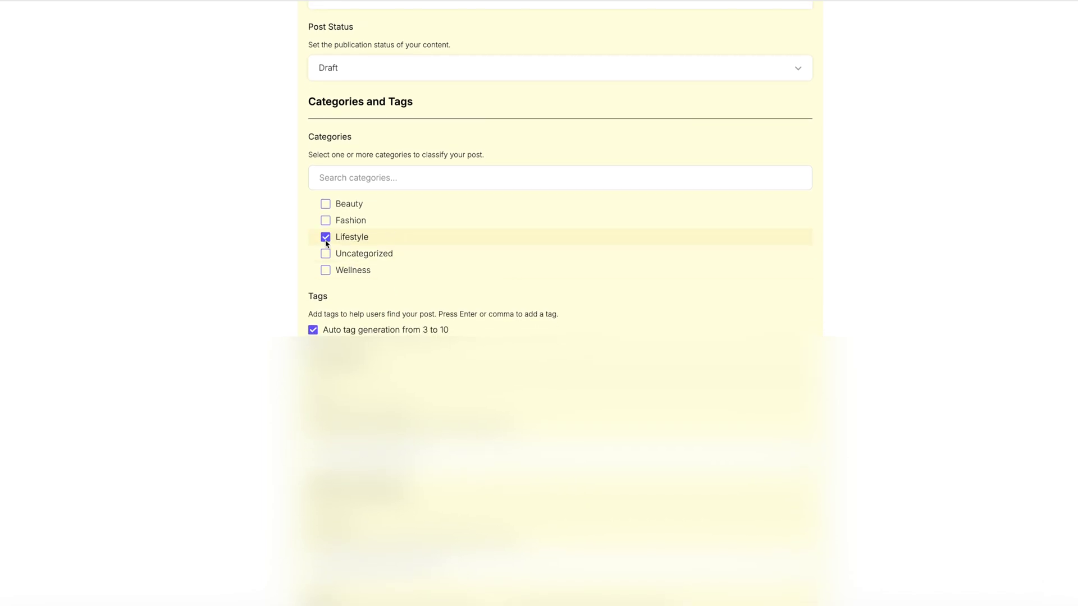
{"action": "left_click", "coordinate": [313, 330]}
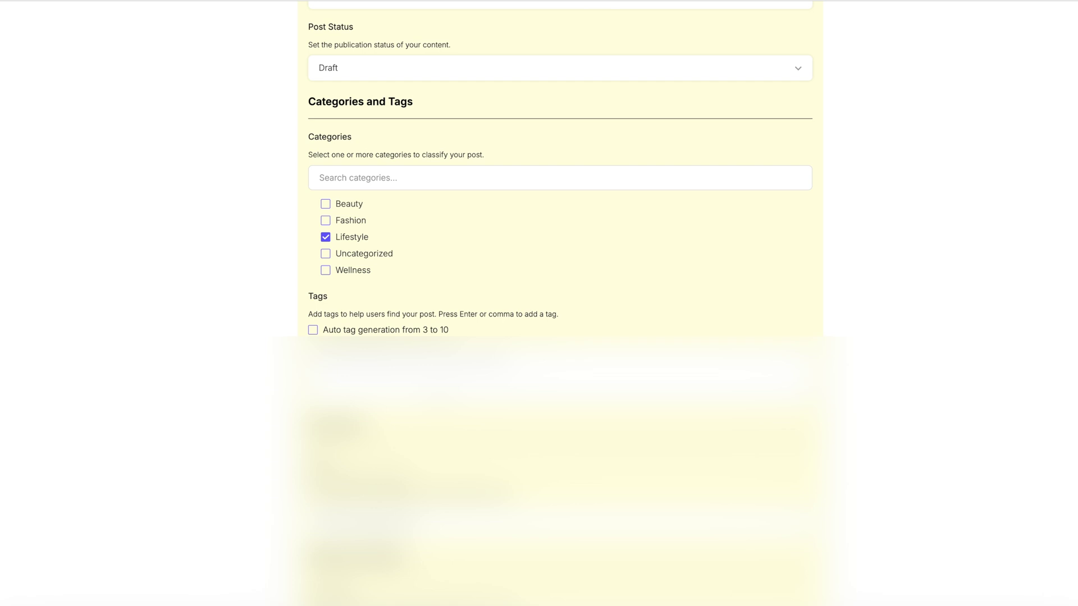
Use the main keyword for the URL slug and copy the meta description into the Excerpt
{"action": "scroll", "coordinate": [559, 303], "scroll_direction": "down", "scroll_amount": 2}
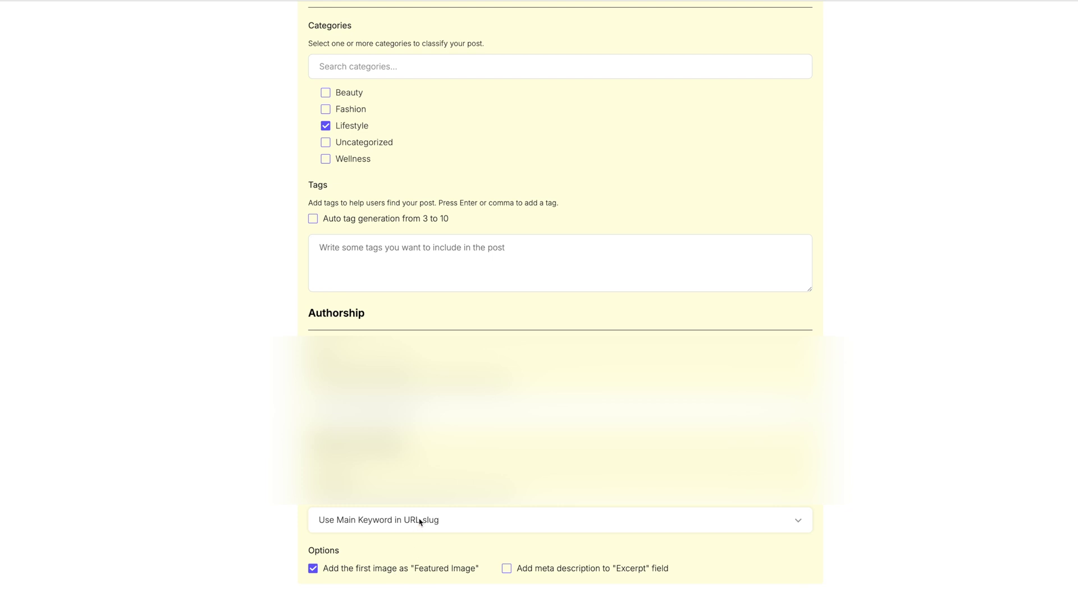
{"action": "left_click", "coordinate": [419, 522]}
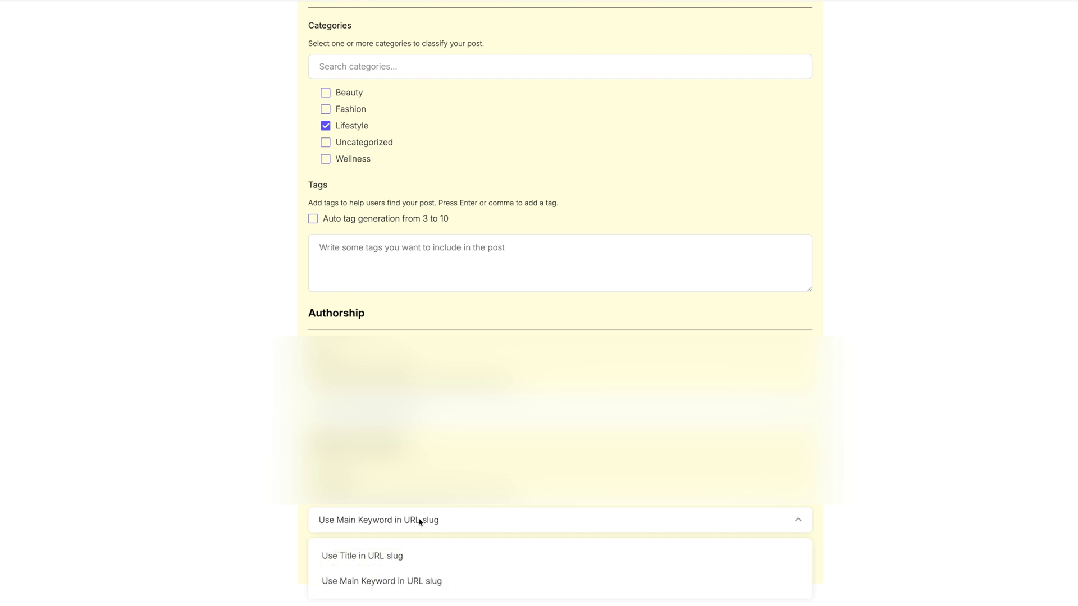
{"action": "left_click", "coordinate": [398, 583]}
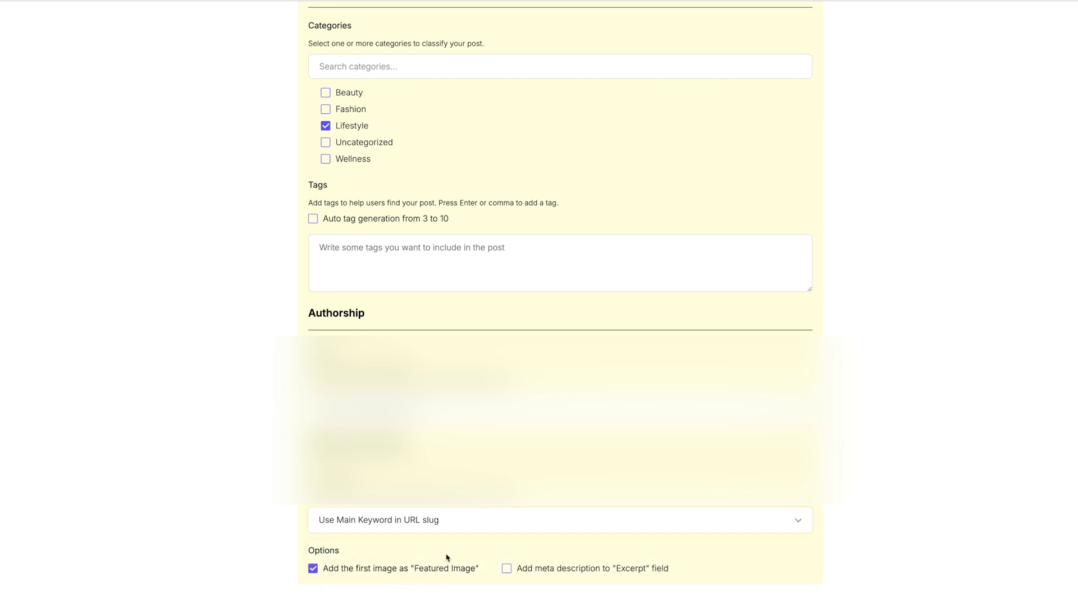
{"action": "left_click", "coordinate": [510, 572]}
{"action": "left_click", "coordinate": [539, 527]}
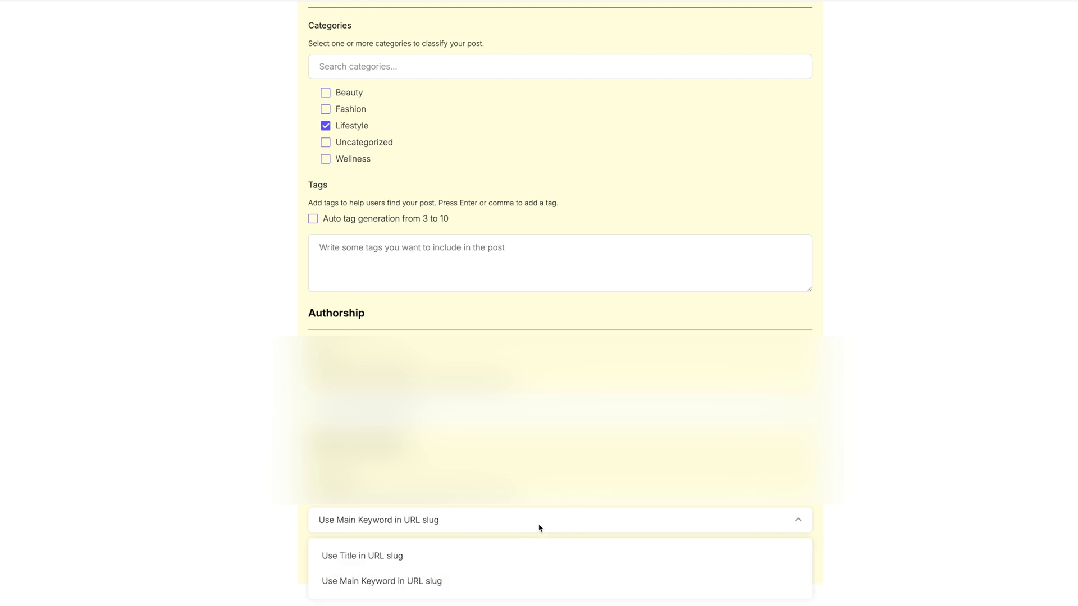
{"action": "left_click", "coordinate": [474, 583]}
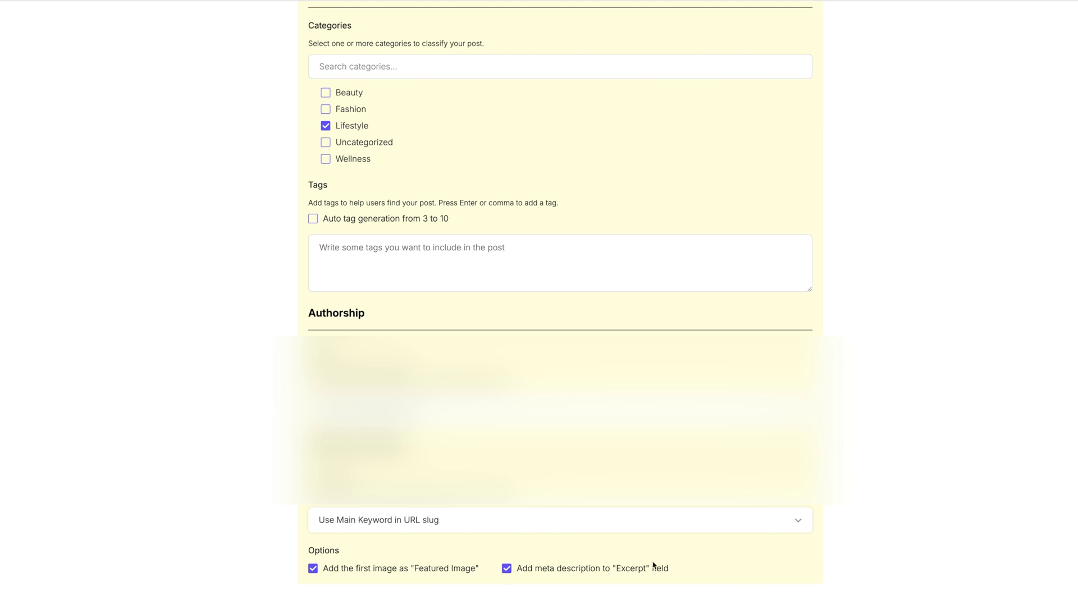
Run generation of the 'Cozy Fall Coffee Recipes to Enjoy' article from the top of the form
{"action": "scroll", "coordinate": [652, 565], "scroll_direction": "up", "scroll_amount": 3}
{"action": "scroll", "coordinate": [559, 303], "scroll_direction": "down", "scroll_amount": 3}
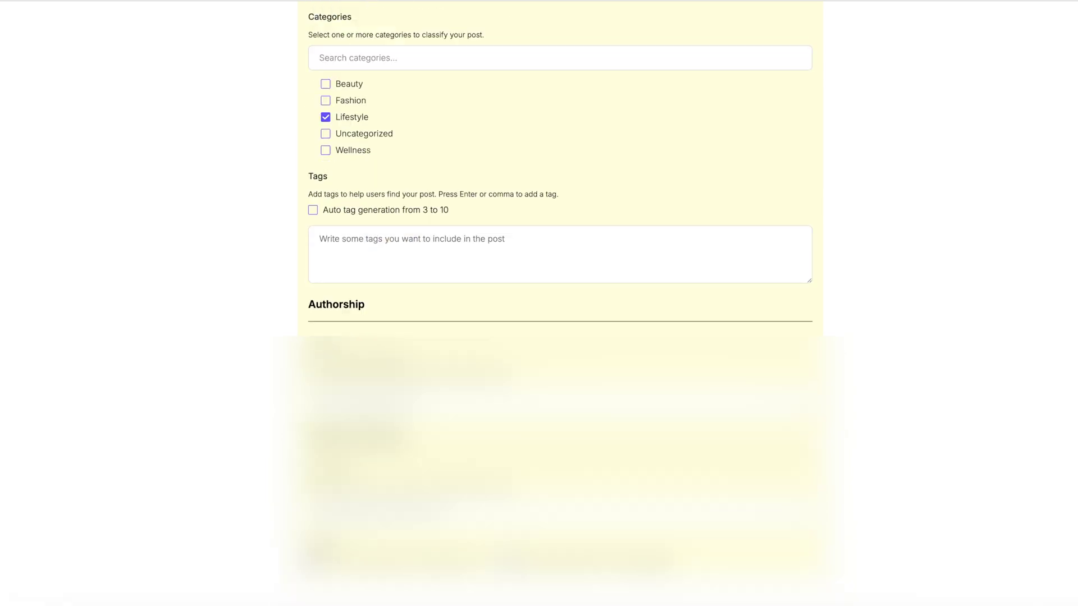
{"action": "scroll", "coordinate": [559, 303], "scroll_direction": "up", "scroll_amount": 10}
{"action": "scroll", "coordinate": [559, 303], "scroll_direction": "down", "scroll_amount": 5}
{"action": "scroll", "coordinate": [560, 303], "scroll_direction": "down", "scroll_amount": 8}
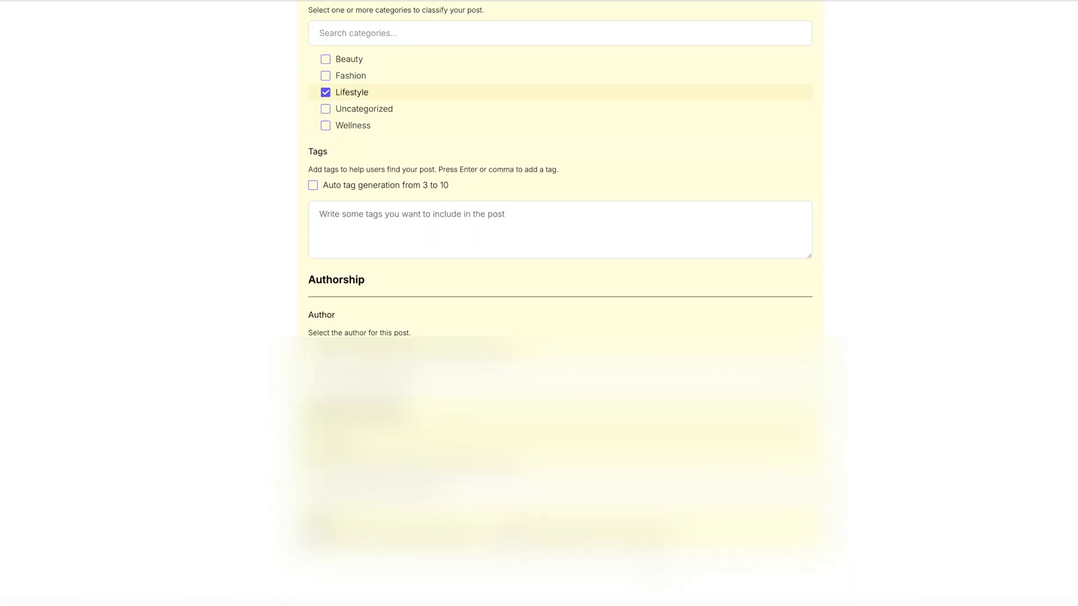
{"action": "scroll", "coordinate": [650, 566], "scroll_direction": "up", "scroll_amount": 15}
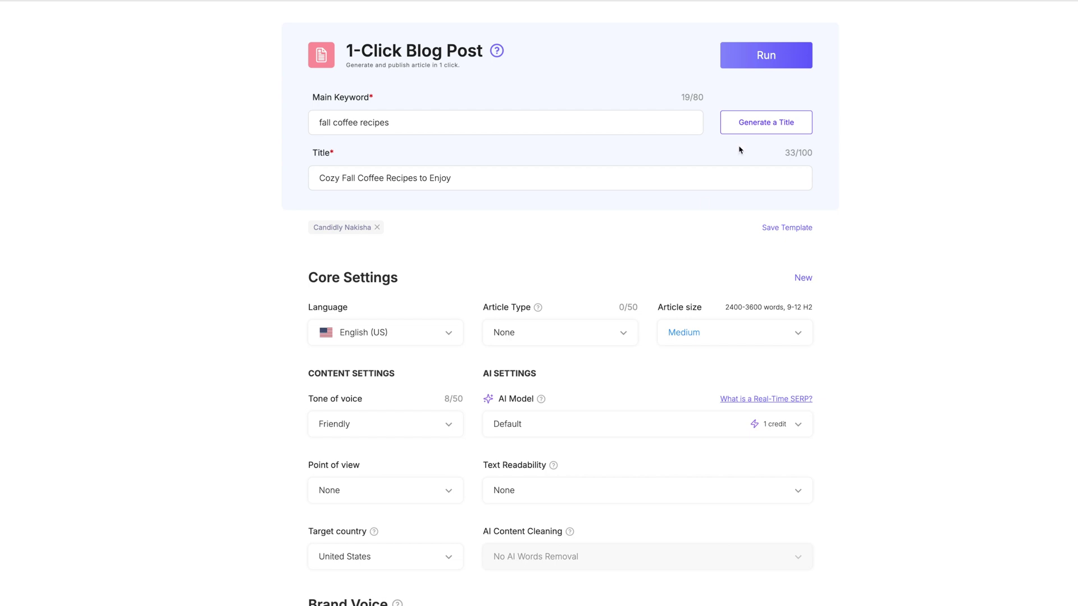
{"action": "left_click", "coordinate": [765, 60]}
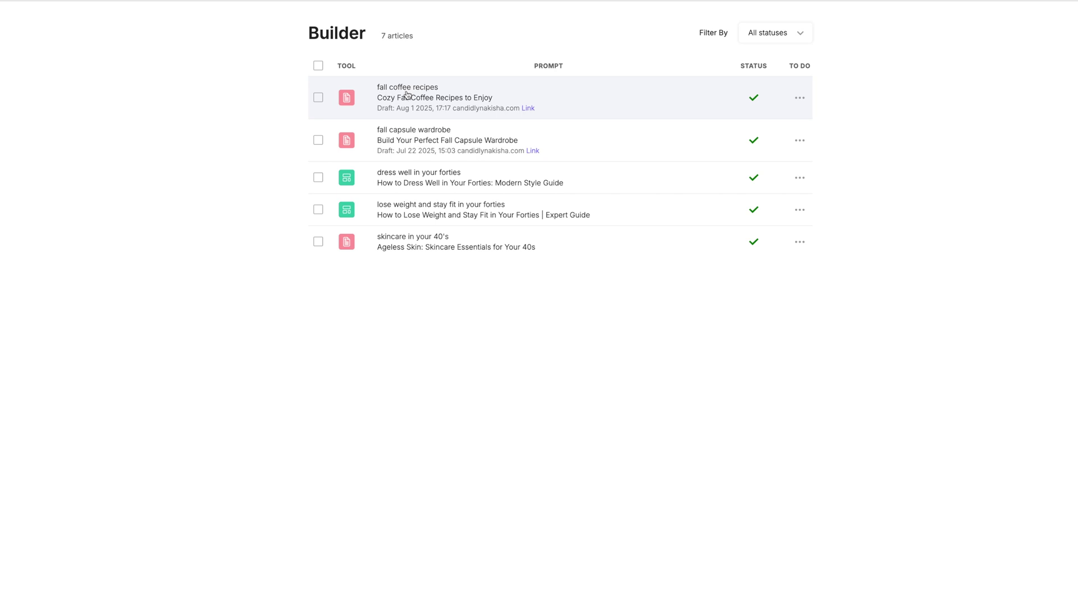
Open the 'fall coffee recipes' article and read through it down to the FAQ and back
{"action": "left_click", "coordinate": [407, 96]}
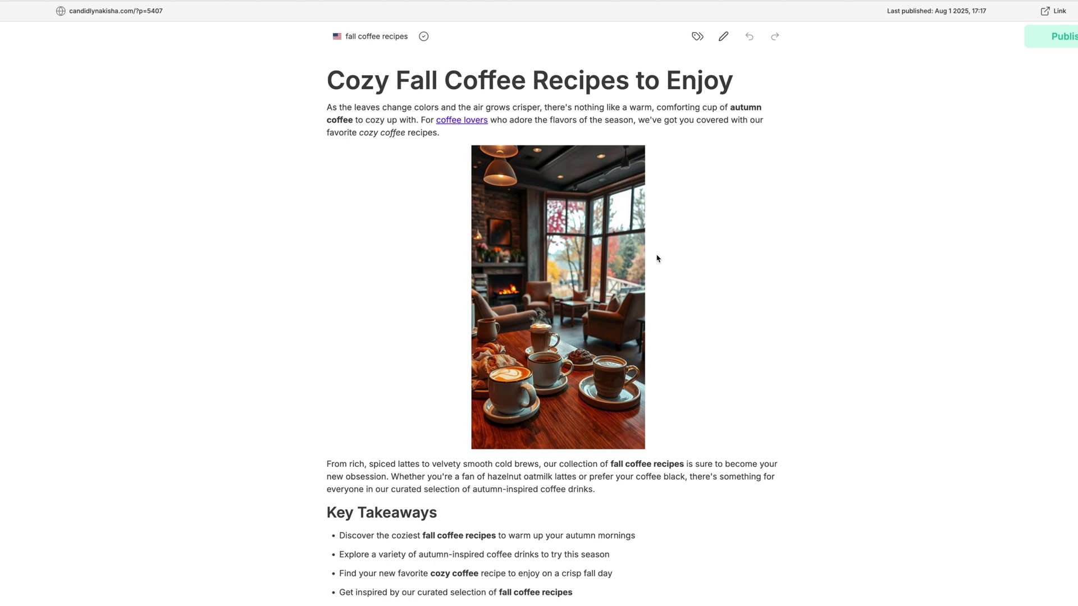
{"action": "scroll", "coordinate": [737, 290], "scroll_direction": "down", "scroll_amount": 1}
{"action": "scroll", "coordinate": [738, 290], "scroll_direction": "down", "scroll_amount": 1}
{"action": "scroll", "coordinate": [737, 289], "scroll_direction": "up", "scroll_amount": 1}
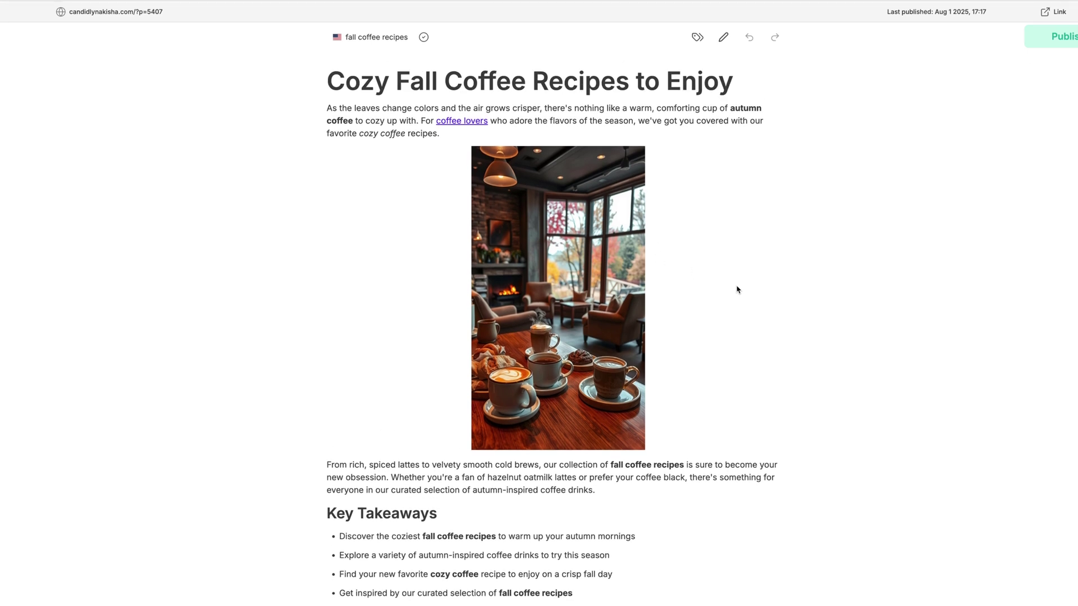
{"action": "scroll", "coordinate": [738, 289], "scroll_direction": "down", "scroll_amount": 2}
{"action": "scroll", "coordinate": [737, 290], "scroll_direction": "up", "scroll_amount": 3}
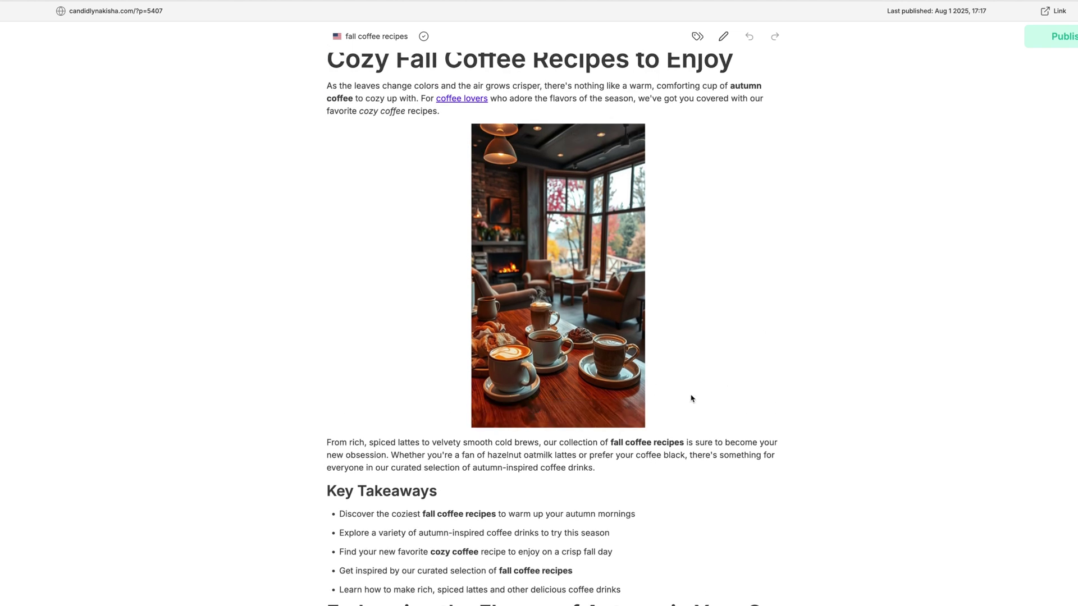
{"action": "scroll", "coordinate": [689, 408], "scroll_direction": "down", "scroll_amount": 3}
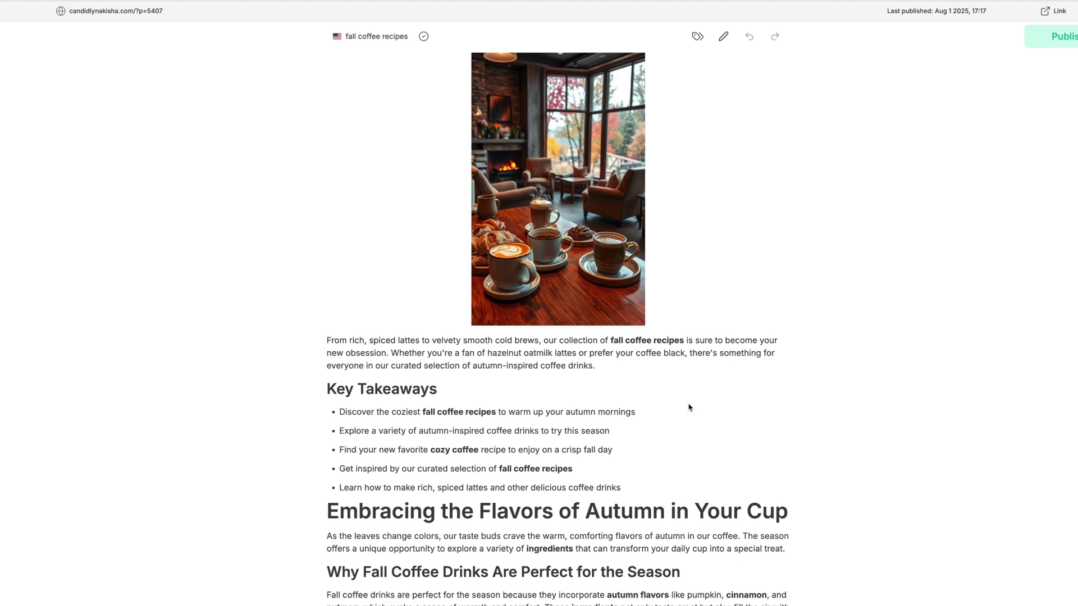
{"action": "scroll", "coordinate": [690, 408], "scroll_direction": "down", "scroll_amount": 6}
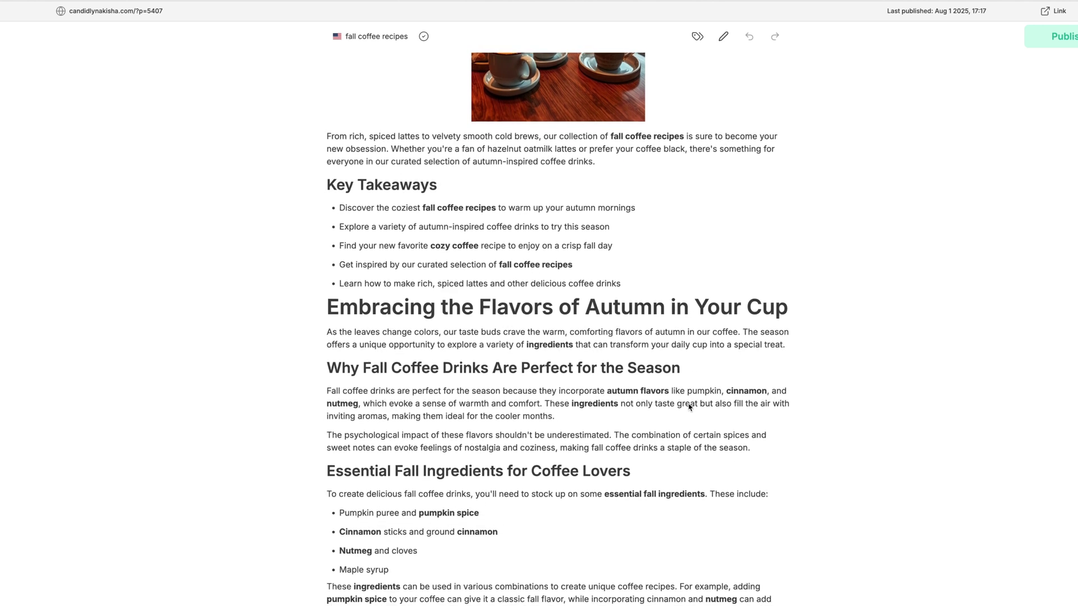
{"action": "scroll", "coordinate": [689, 408], "scroll_direction": "down", "scroll_amount": 2}
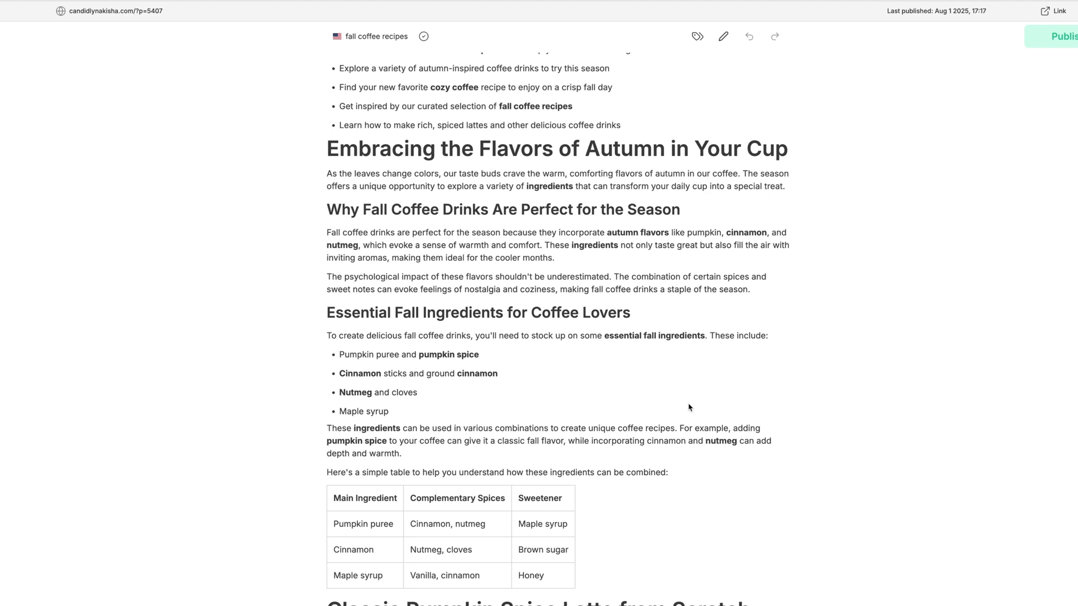
{"action": "scroll", "coordinate": [690, 408], "scroll_direction": "up", "scroll_amount": 11}
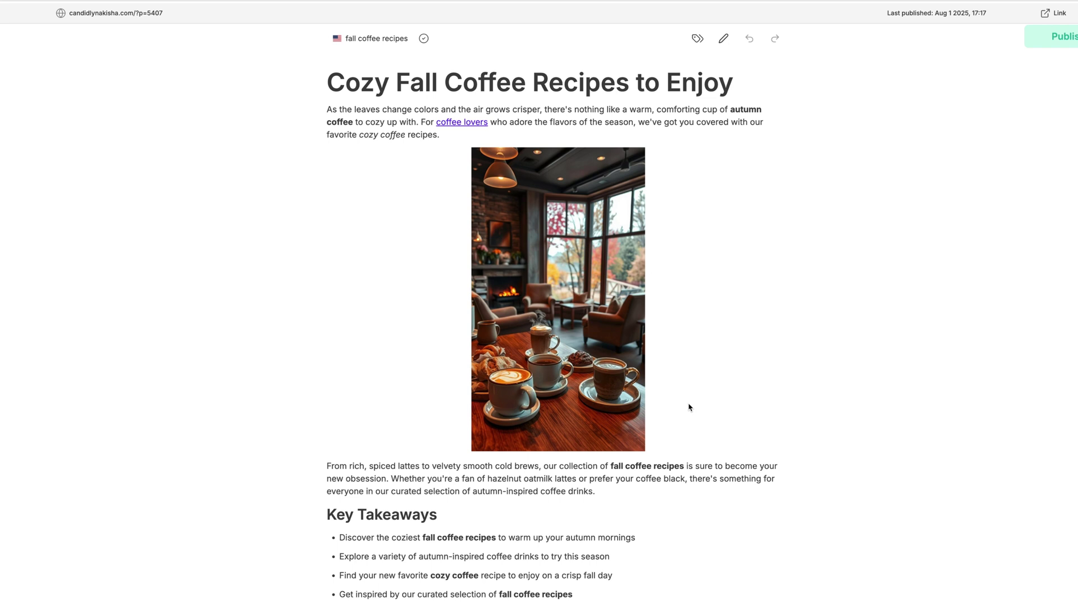
{"action": "scroll", "coordinate": [689, 408], "scroll_direction": "down", "scroll_amount": 6}
{"action": "scroll", "coordinate": [756, 508], "scroll_direction": "down", "scroll_amount": 10}
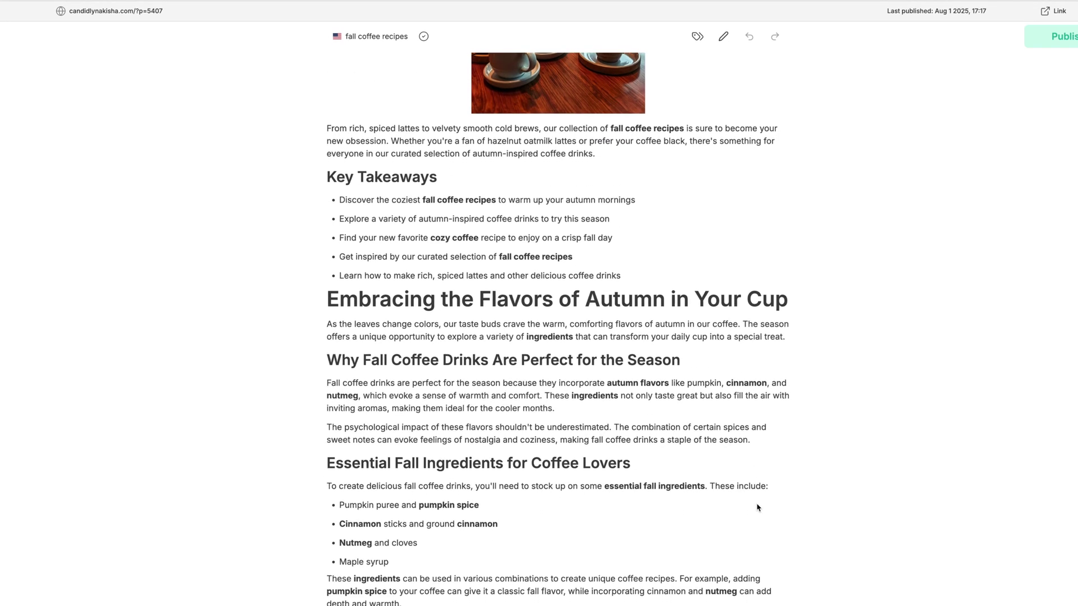
{"action": "scroll", "coordinate": [756, 508], "scroll_direction": "down", "scroll_amount": 17}
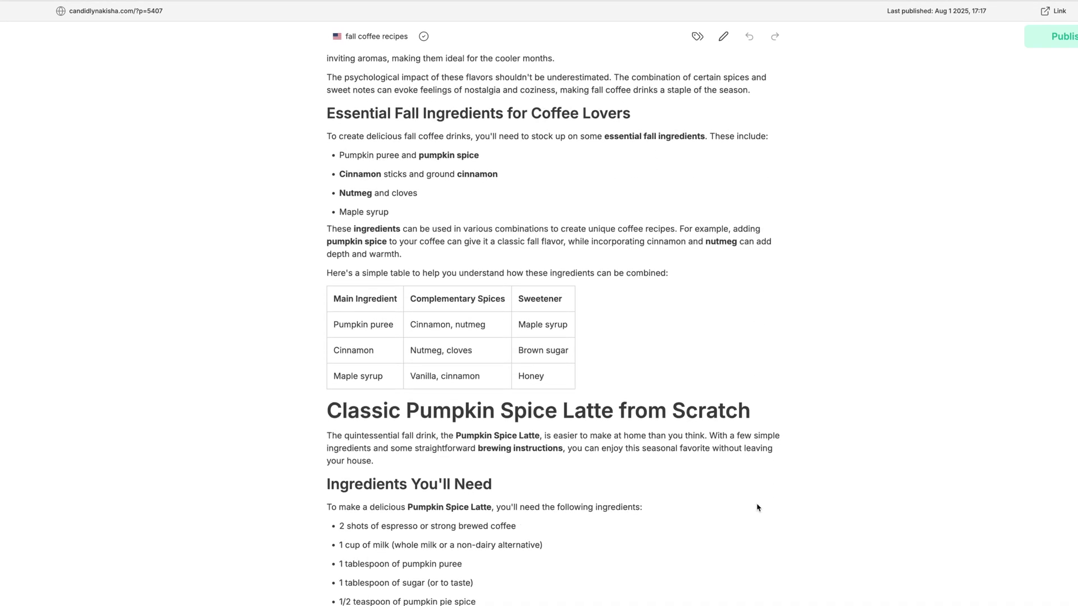
{"action": "scroll", "coordinate": [756, 508], "scroll_direction": "down", "scroll_amount": 6}
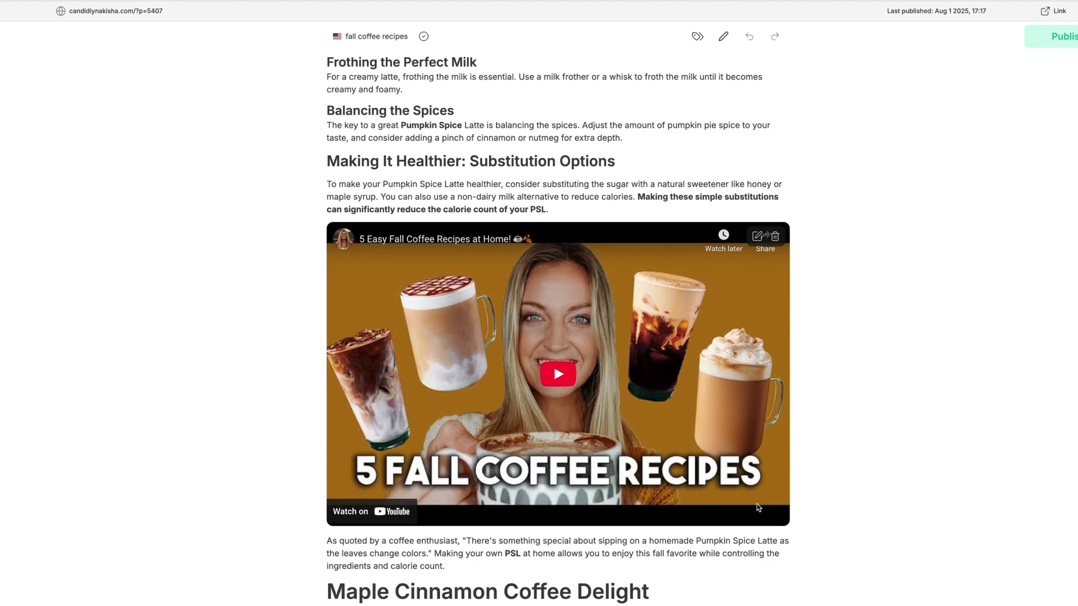
{"action": "scroll", "coordinate": [757, 508], "scroll_direction": "down", "scroll_amount": 5}
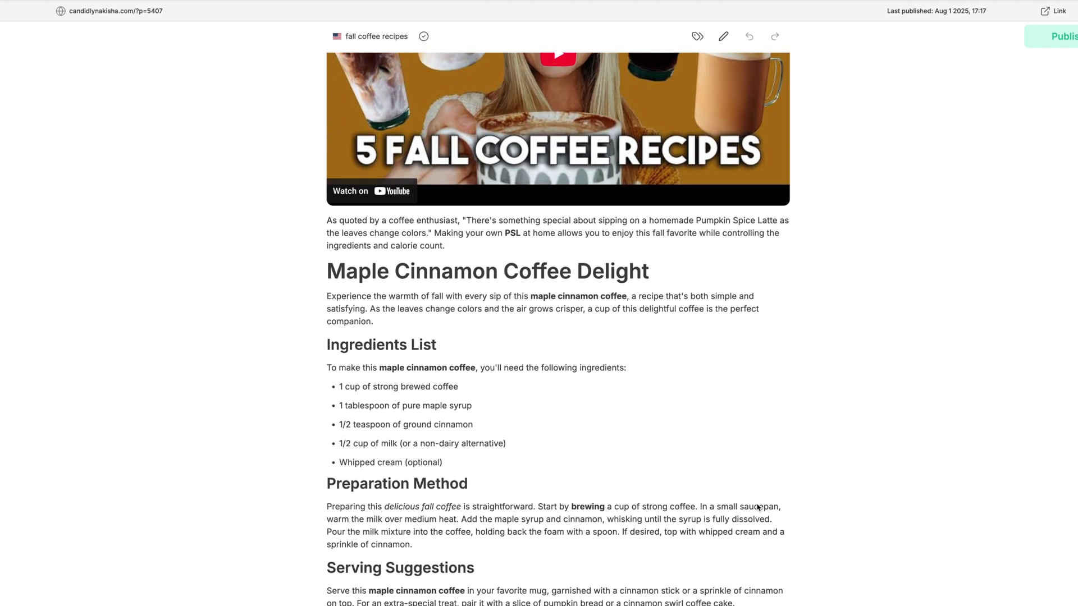
{"action": "scroll", "coordinate": [757, 508], "scroll_direction": "down", "scroll_amount": 8}
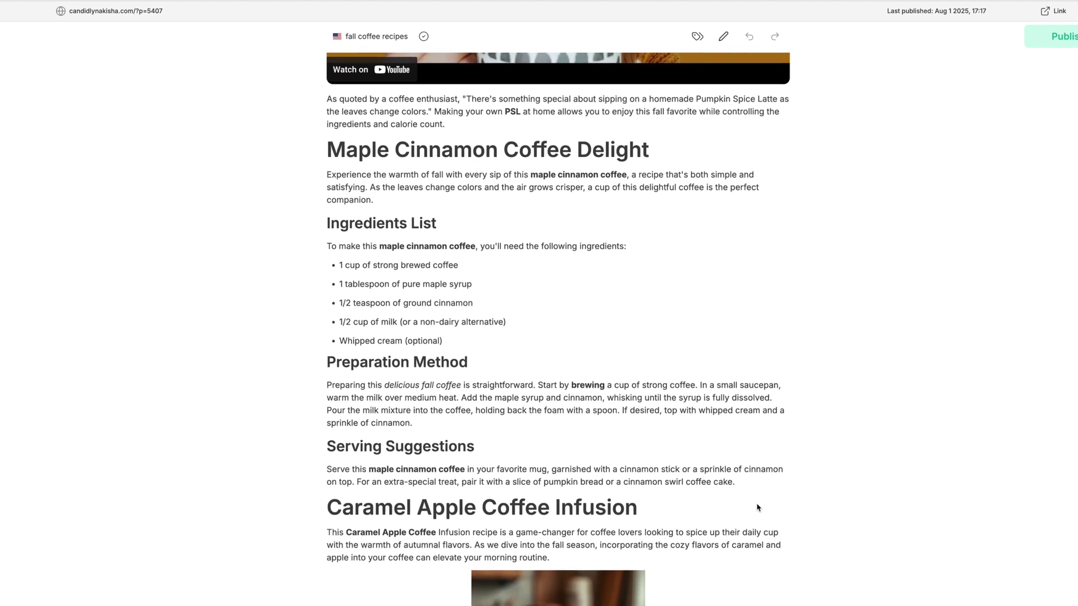
{"action": "scroll", "coordinate": [757, 508], "scroll_direction": "down", "scroll_amount": 4}
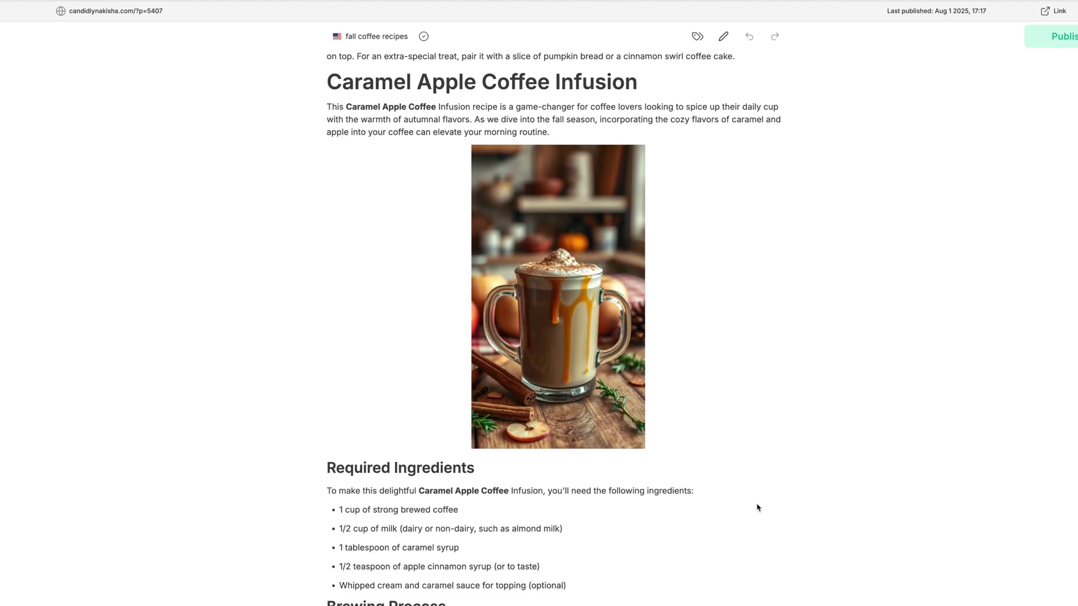
{"action": "scroll", "coordinate": [756, 508], "scroll_direction": "up", "scroll_amount": 1}
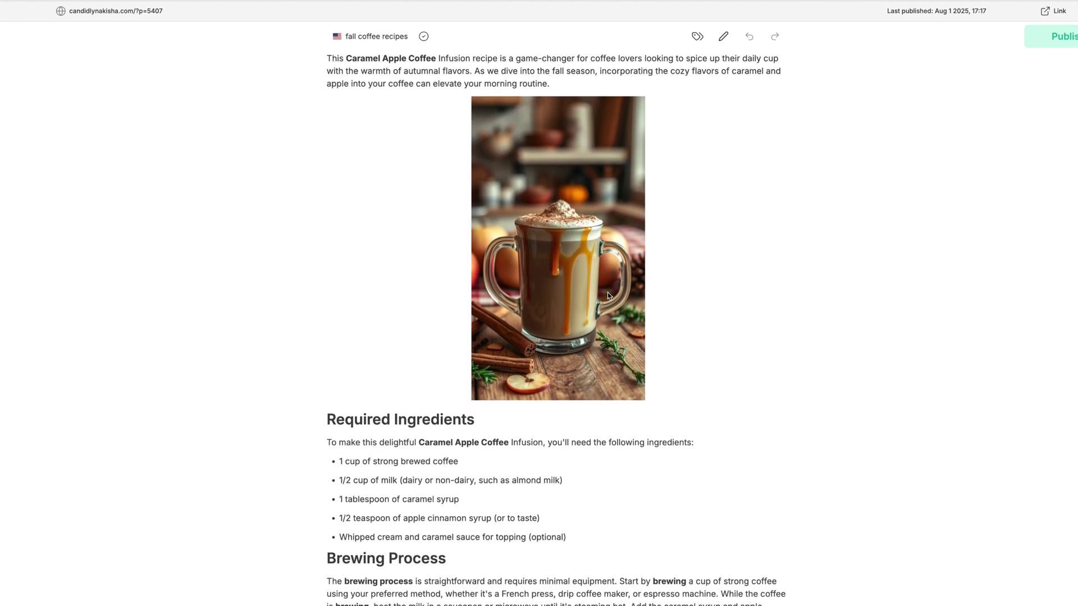
{"action": "scroll", "coordinate": [736, 422], "scroll_direction": "down", "scroll_amount": 1}
{"action": "scroll", "coordinate": [736, 422], "scroll_direction": "down", "scroll_amount": 4}
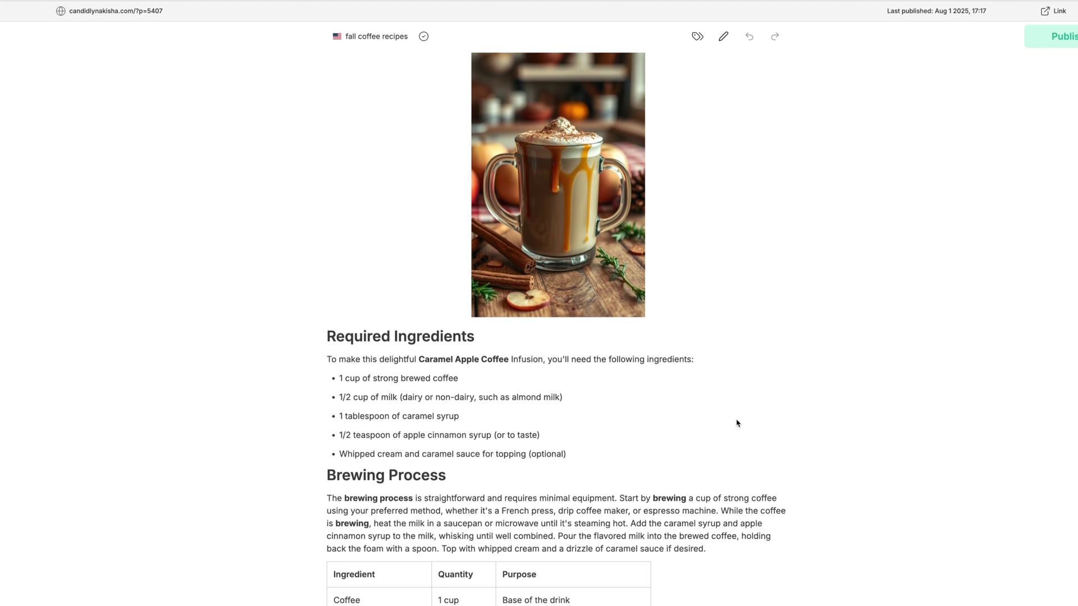
{"action": "scroll", "coordinate": [736, 422], "scroll_direction": "down", "scroll_amount": 6}
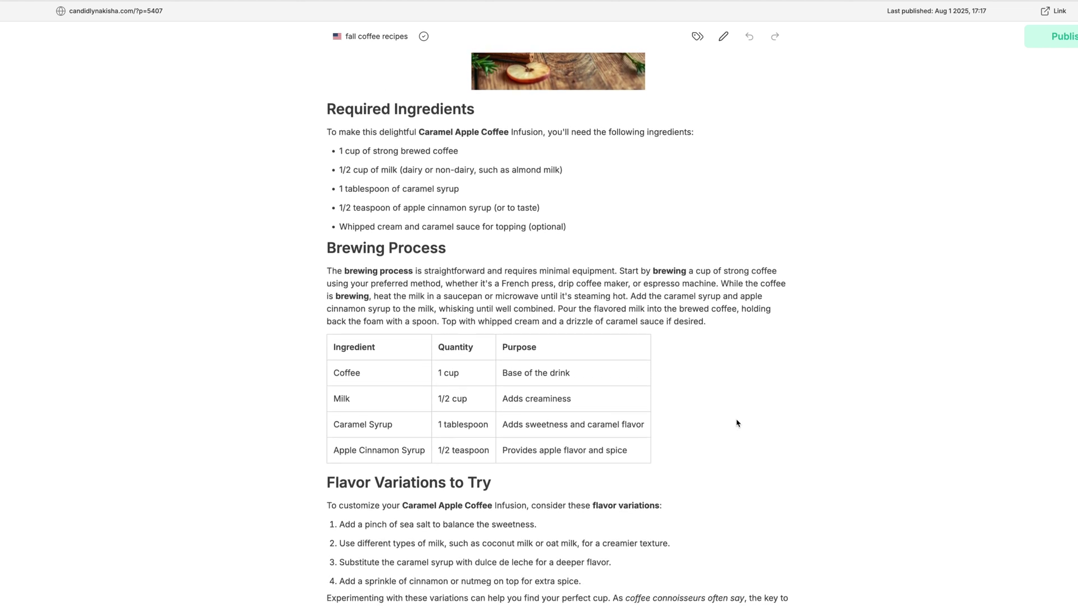
{"action": "scroll", "coordinate": [735, 422], "scroll_direction": "down", "scroll_amount": 6}
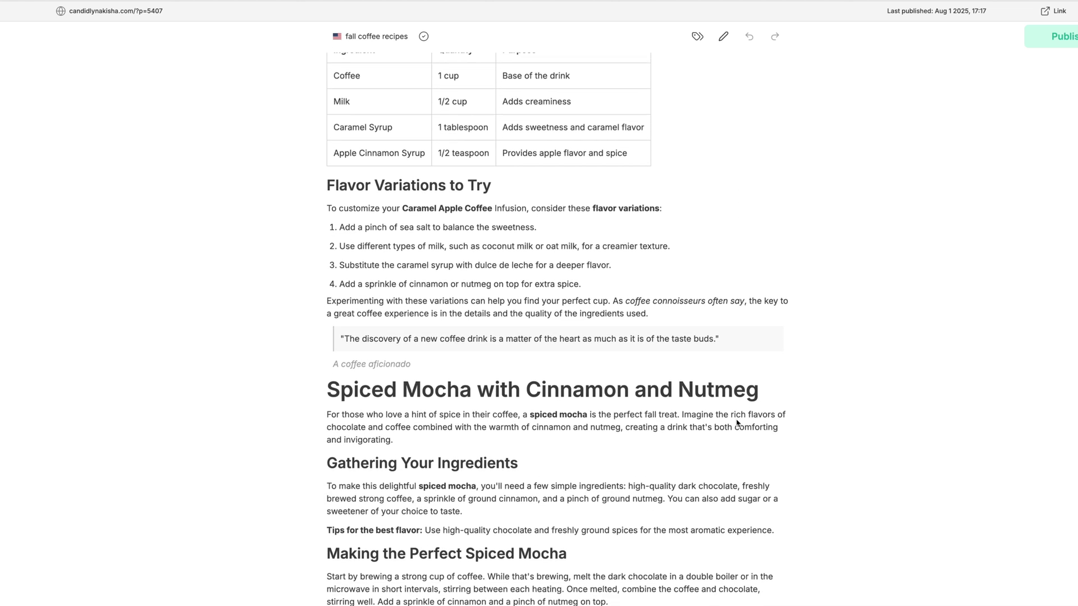
{"action": "scroll", "coordinate": [737, 422], "scroll_direction": "down", "scroll_amount": 5}
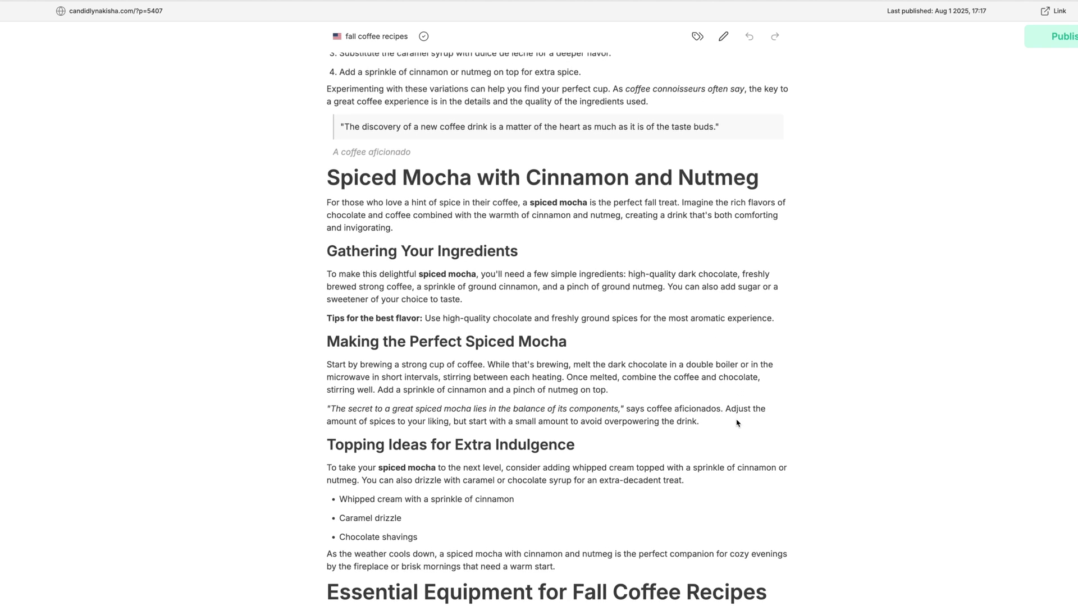
{"action": "scroll", "coordinate": [737, 422], "scroll_direction": "down", "scroll_amount": 4}
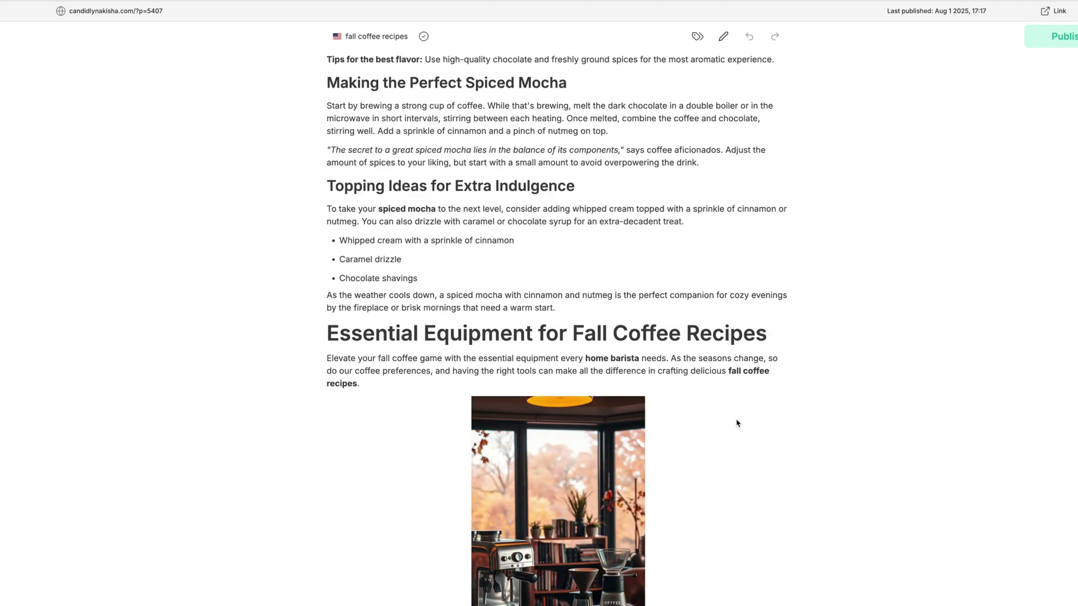
{"action": "scroll", "coordinate": [736, 422], "scroll_direction": "down", "scroll_amount": 20}
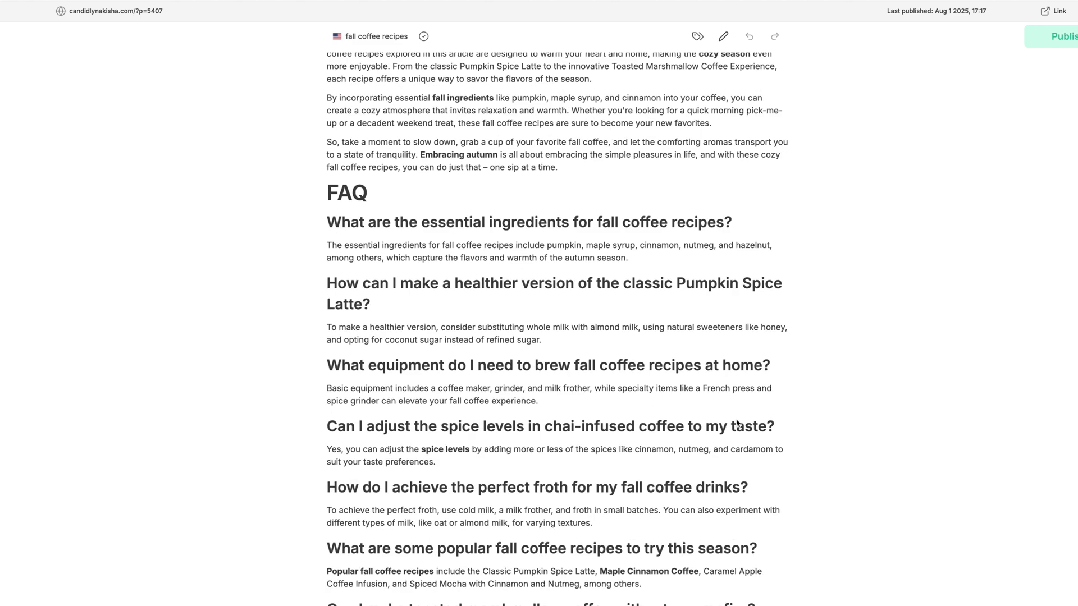
{"action": "scroll", "coordinate": [737, 423], "scroll_direction": "down", "scroll_amount": 3}
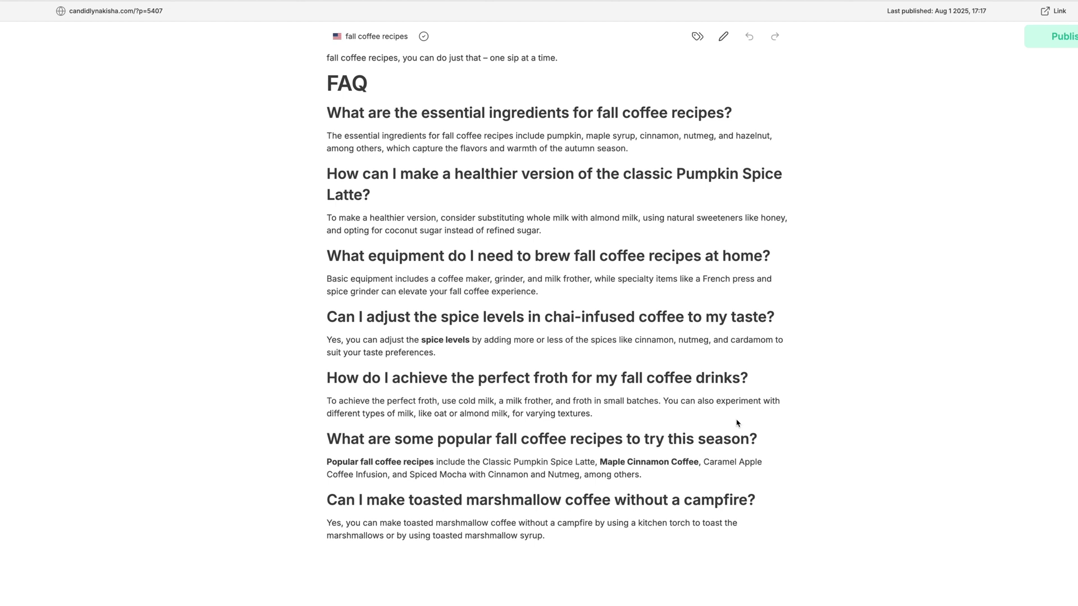
{"action": "scroll", "coordinate": [737, 422], "scroll_direction": "up", "scroll_amount": 20}
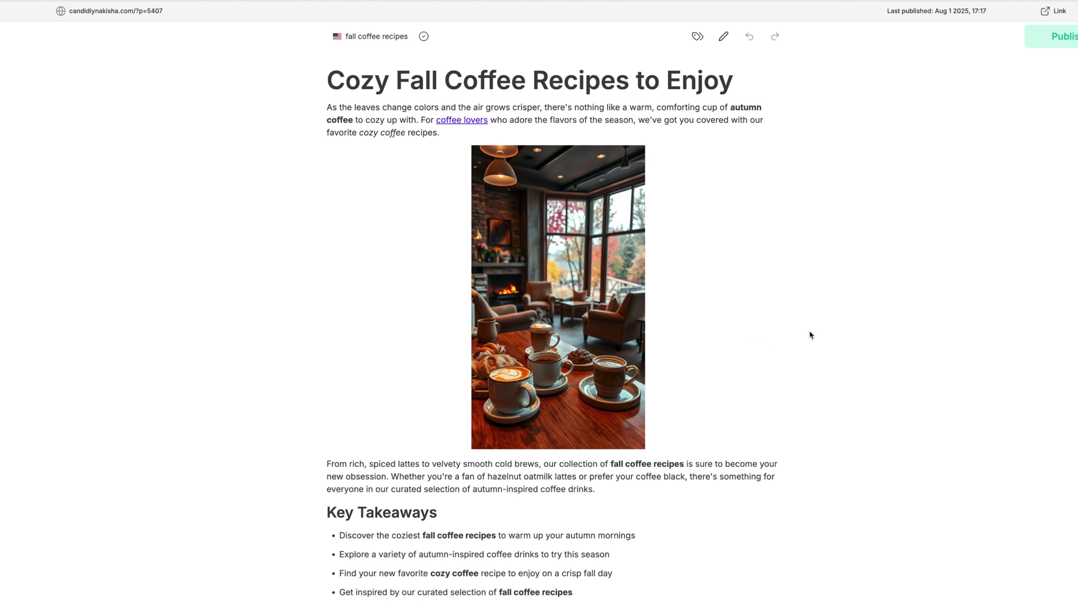
{"action": "key", "text": "XF86AudioLowerVolume"}
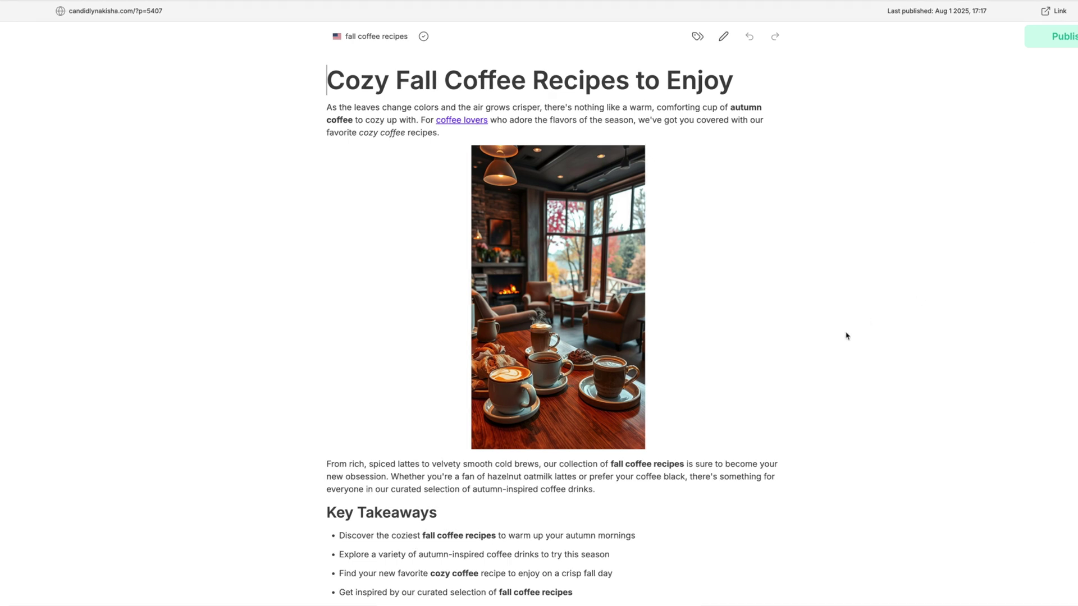
{"action": "left_click", "coordinate": [1055, 36]}
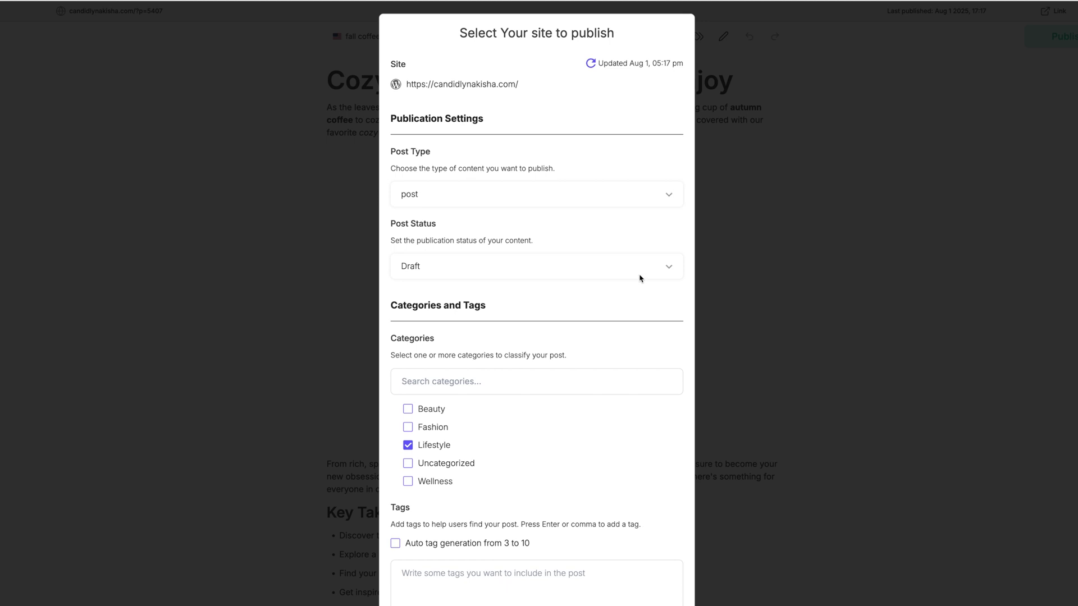
Publish the article to WordPress as a Lifestyle draft post and dismiss the success message
{"action": "scroll", "coordinate": [639, 278], "scroll_direction": "down", "scroll_amount": 1}
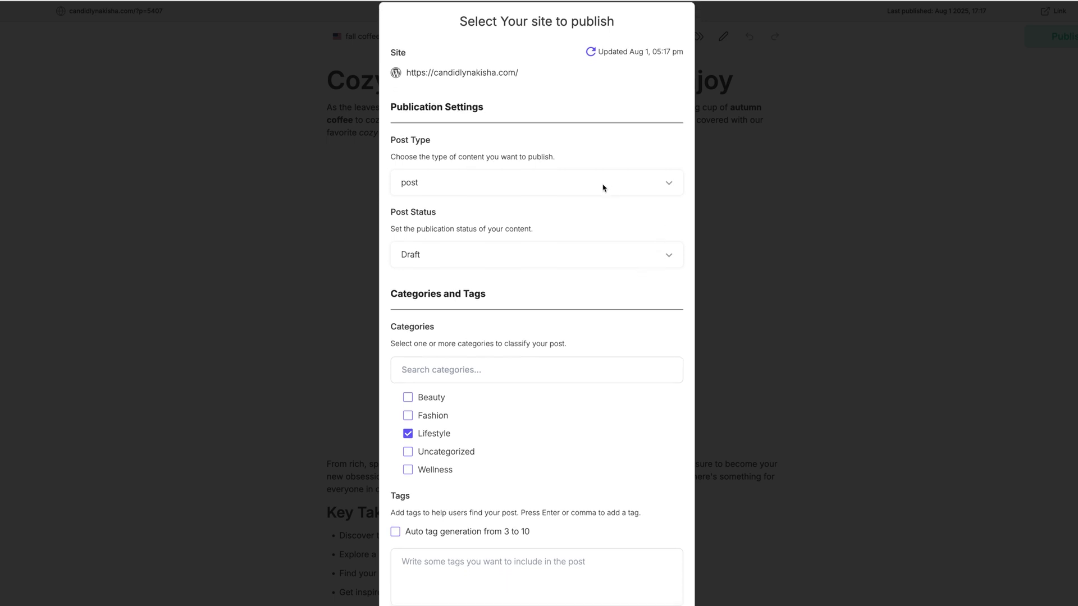
{"action": "scroll", "coordinate": [561, 295], "scroll_direction": "down", "scroll_amount": 3}
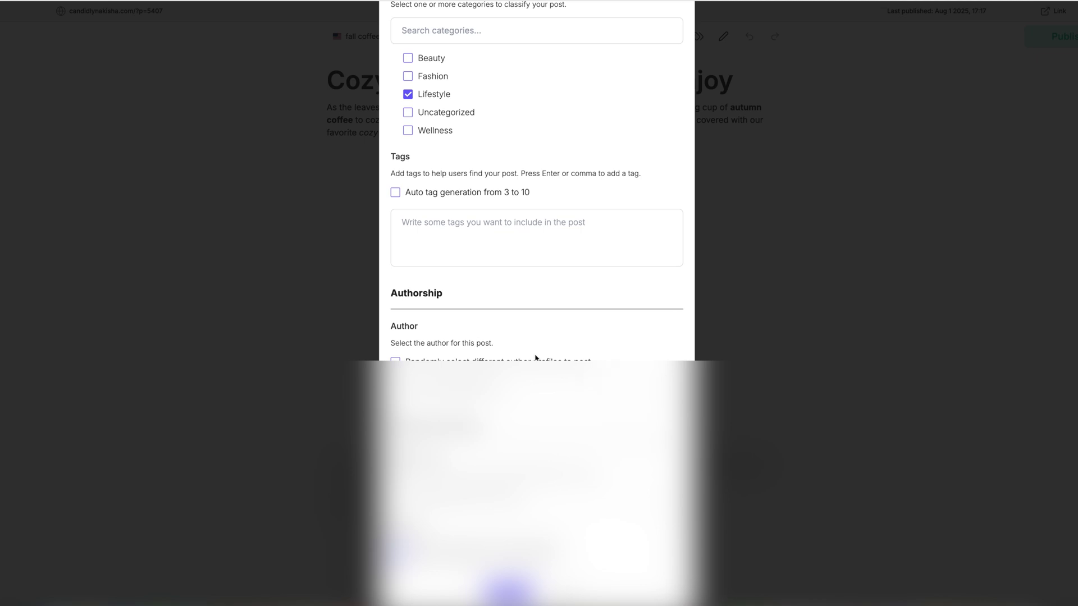
{"action": "left_click", "coordinate": [505, 592]}
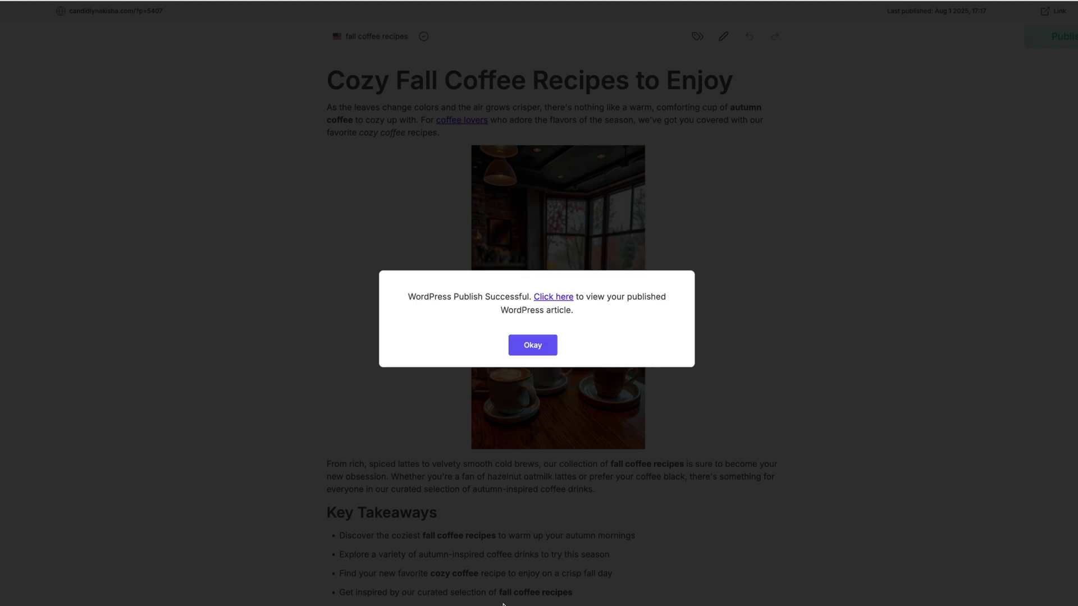
{"action": "left_click", "coordinate": [525, 349]}
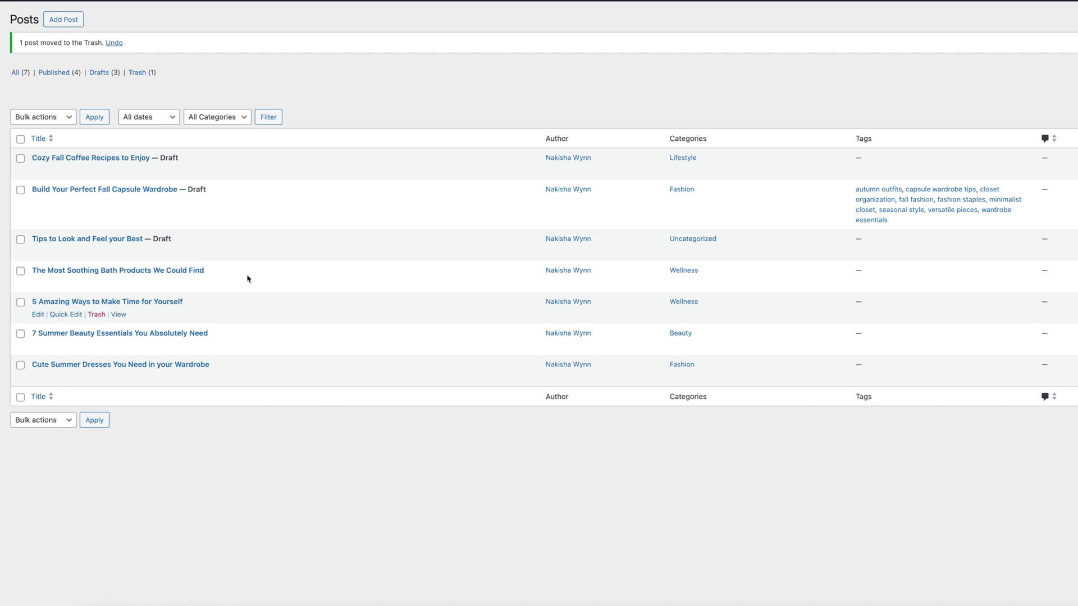
Open the 'Cozy Fall Coffee Recipes to Enjoy' draft from the WordPress Posts list
{"action": "mouse_move", "coordinate": [90, 159]}
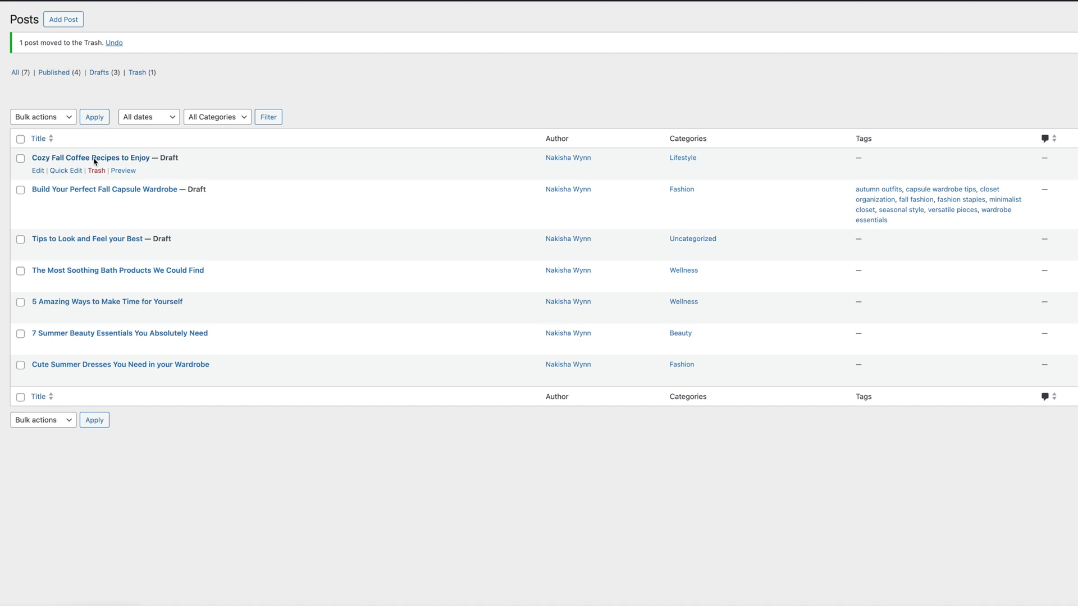
{"action": "left_click", "coordinate": [110, 160]}
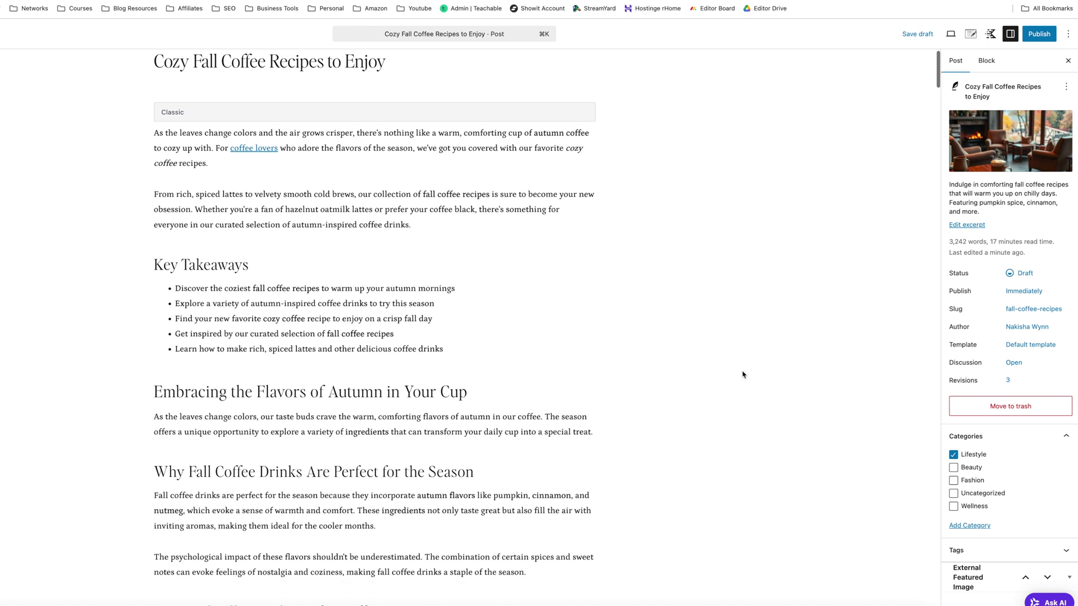
Review the Cozy Fall Coffee Recipes draft's text, images and YouTube embed in the block editor
{"action": "scroll", "coordinate": [707, 382], "scroll_direction": "down", "scroll_amount": 10}
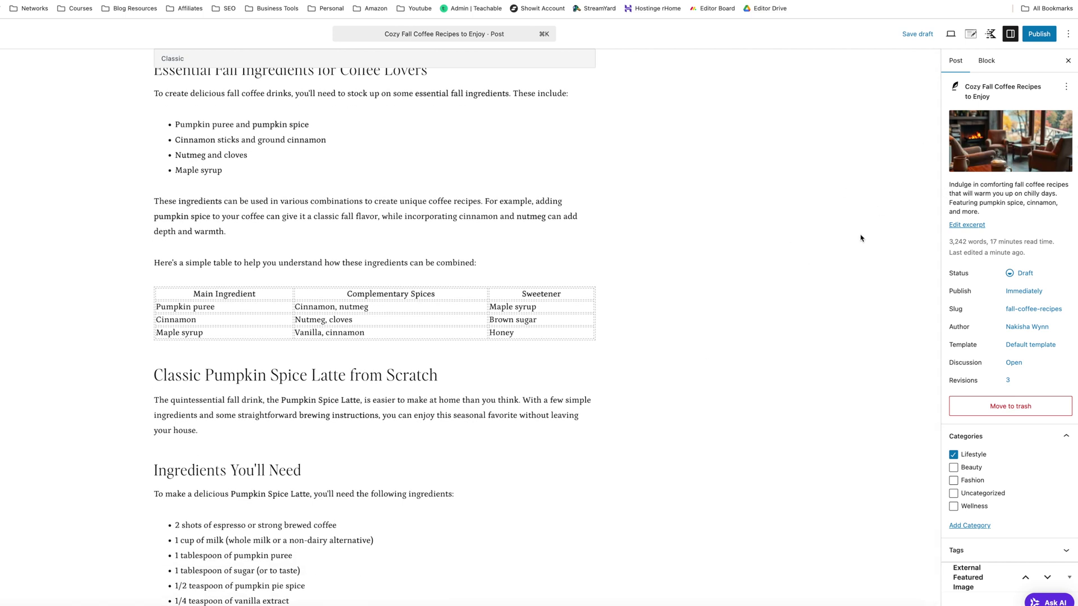
{"action": "mouse_move", "coordinate": [993, 164]}
{"action": "scroll", "coordinate": [737, 332], "scroll_direction": "down", "scroll_amount": 10}
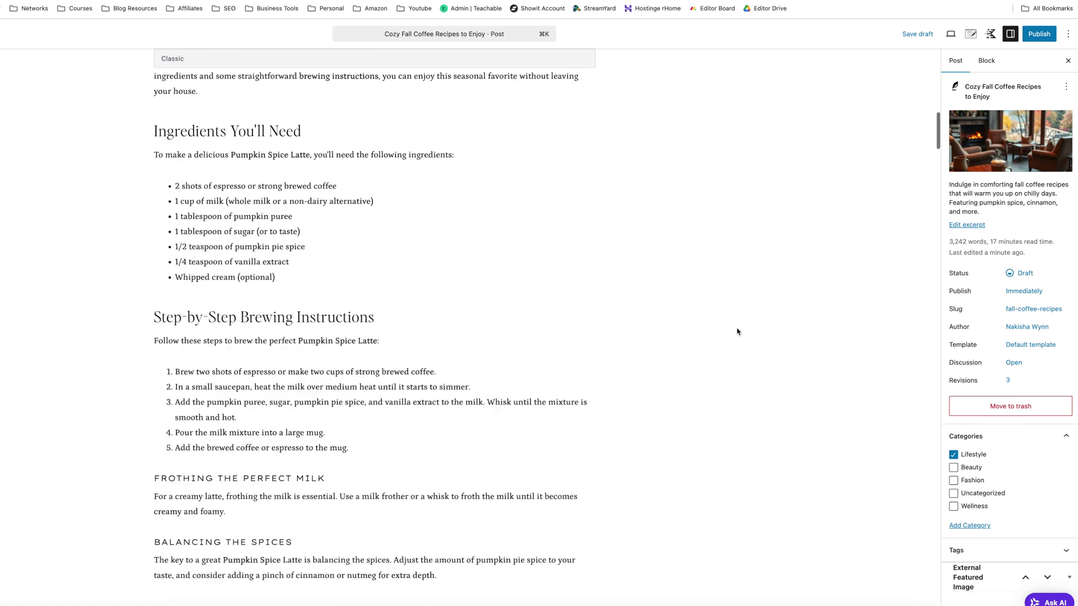
{"action": "scroll", "coordinate": [737, 331], "scroll_direction": "down", "scroll_amount": 6}
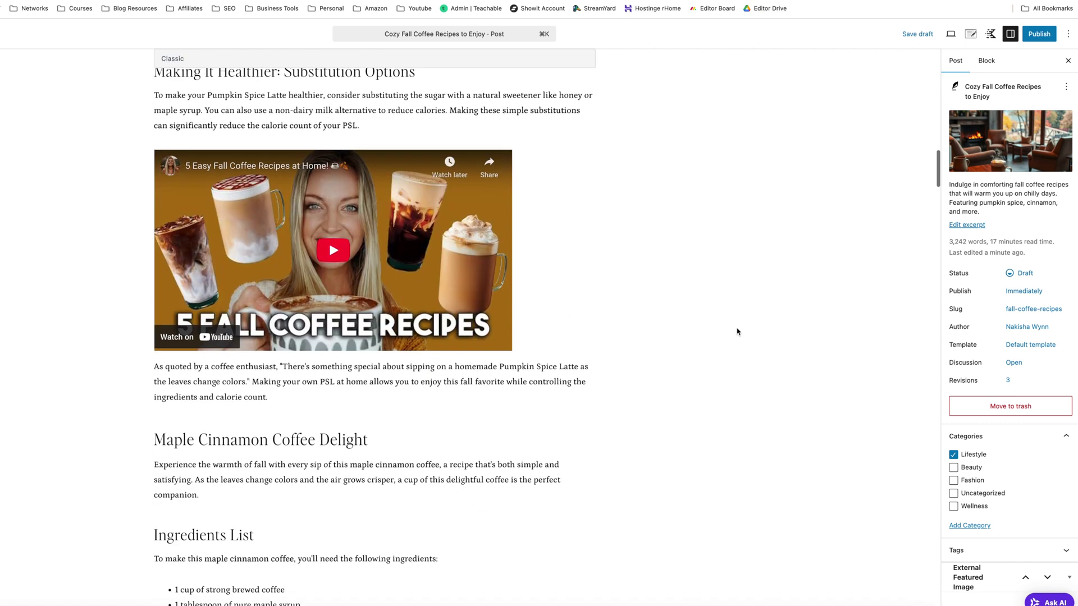
{"action": "scroll", "coordinate": [737, 331], "scroll_direction": "up", "scroll_amount": 3}
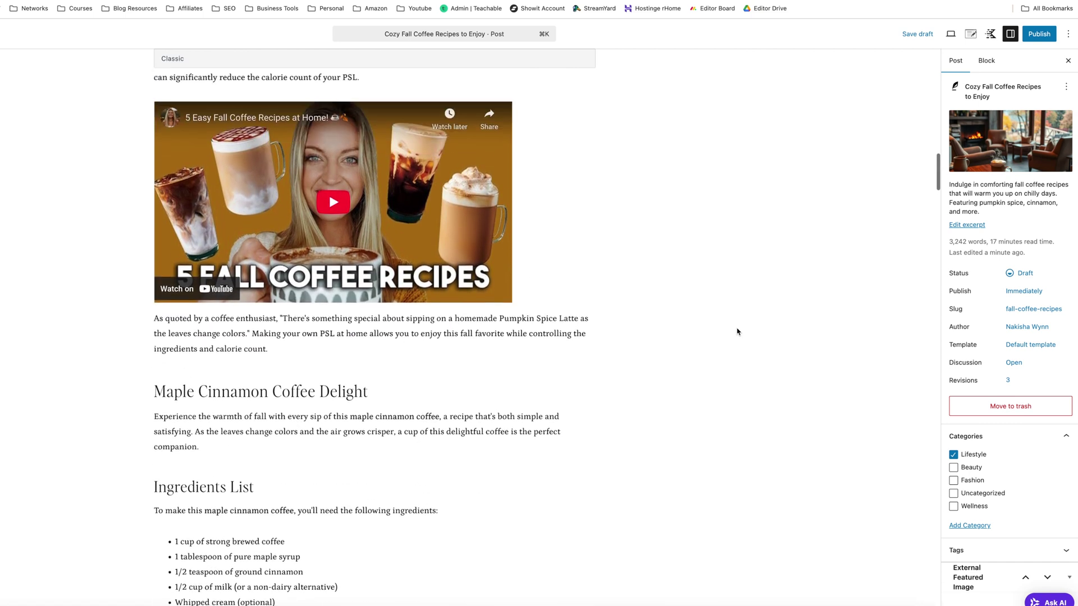
{"action": "scroll", "coordinate": [602, 306], "scroll_direction": "down", "scroll_amount": 10}
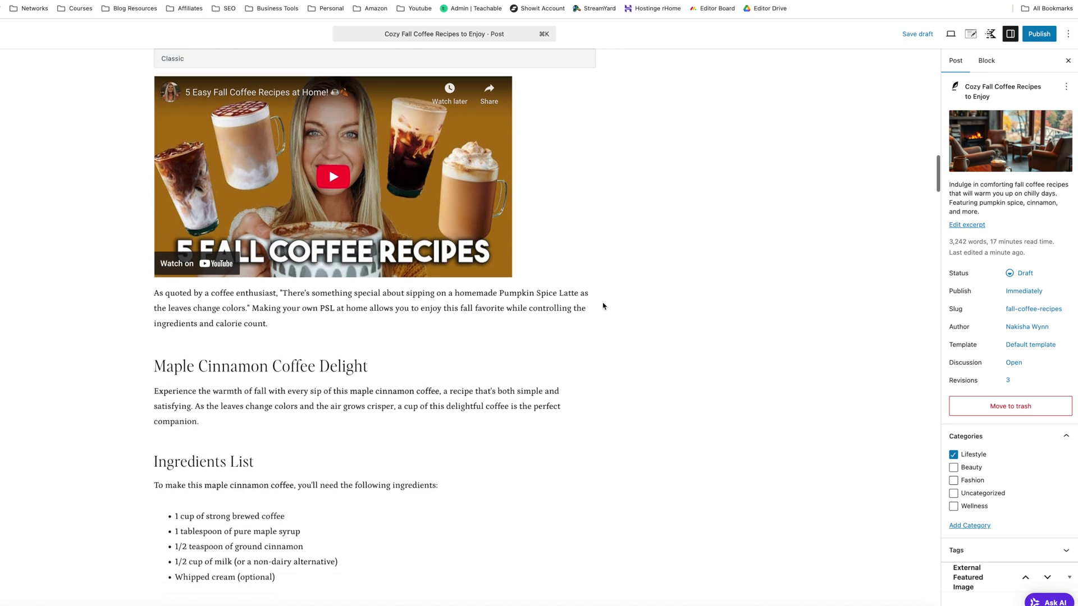
{"action": "scroll", "coordinate": [603, 306], "scroll_direction": "down", "scroll_amount": 4}
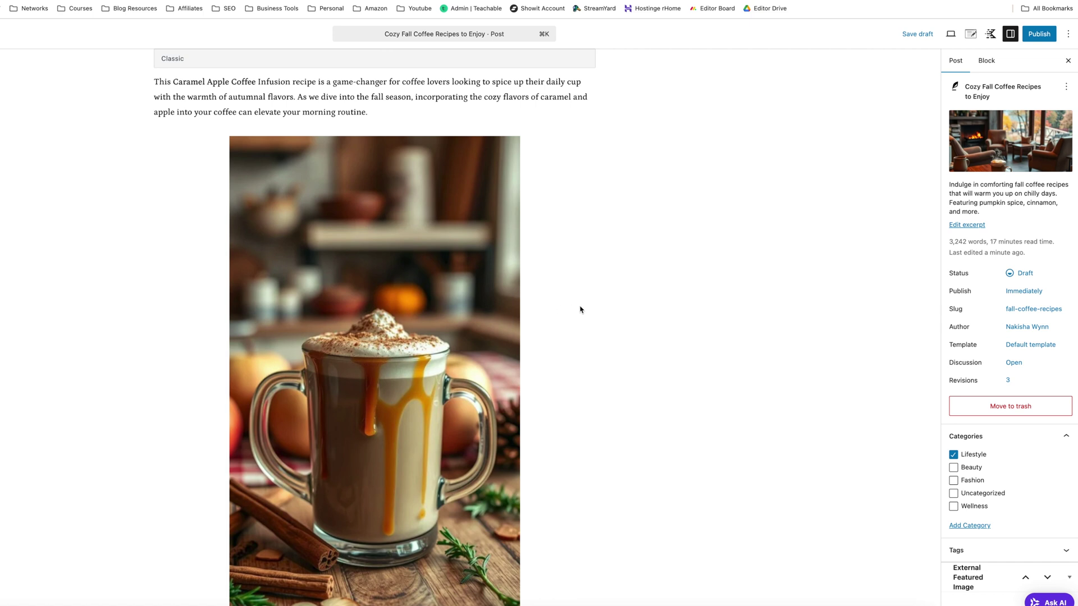
{"action": "scroll", "coordinate": [581, 309], "scroll_direction": "down", "scroll_amount": 15}
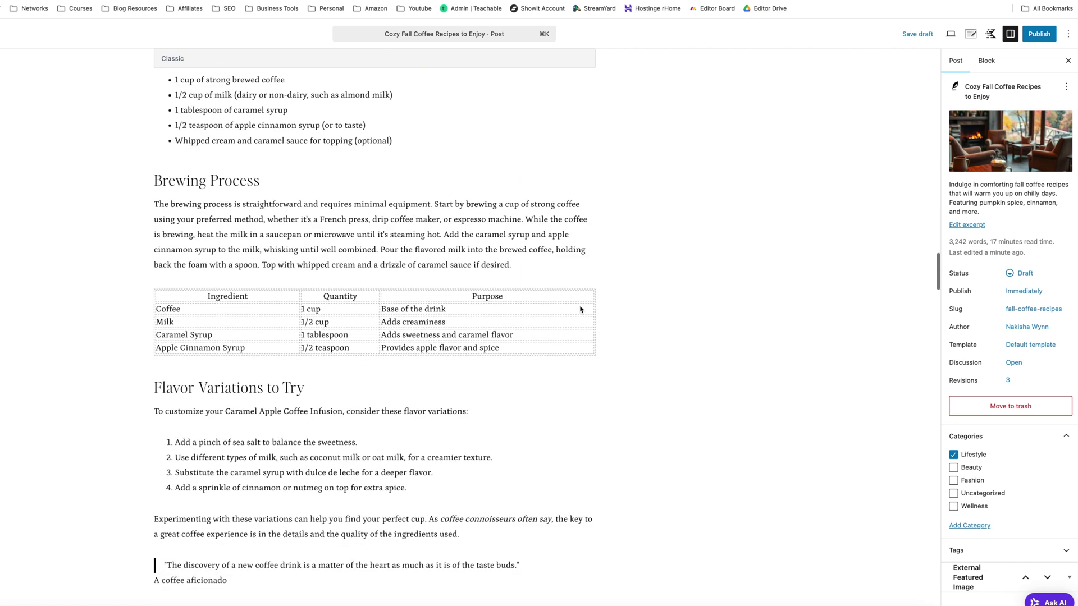
{"action": "scroll", "coordinate": [580, 309], "scroll_direction": "down", "scroll_amount": 18}
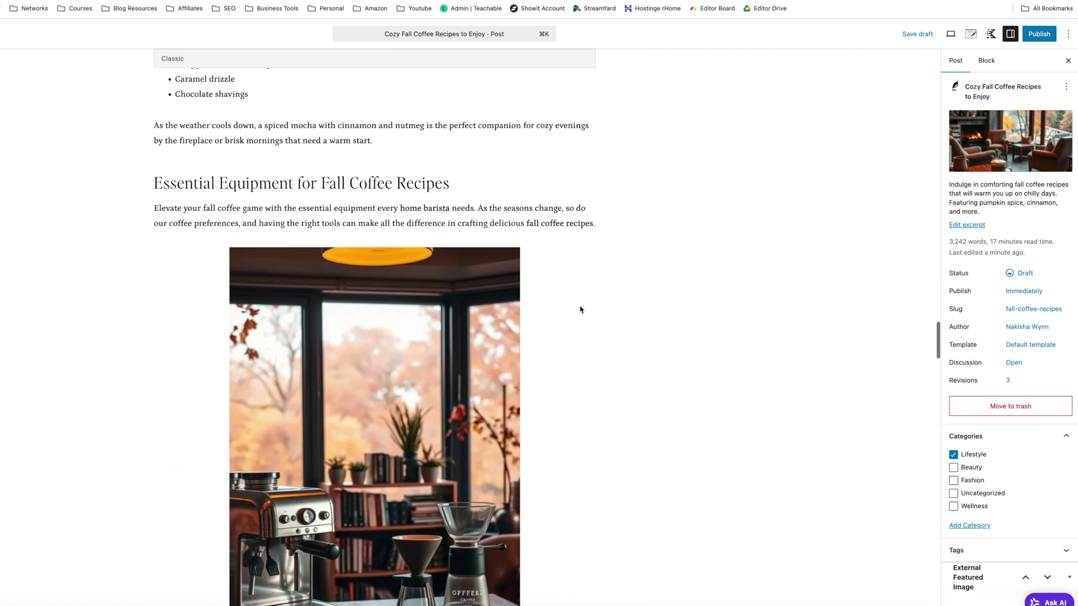
{"action": "scroll", "coordinate": [580, 310], "scroll_direction": "down", "scroll_amount": 3}
{"action": "scroll", "coordinate": [581, 309], "scroll_direction": "down", "scroll_amount": 4}
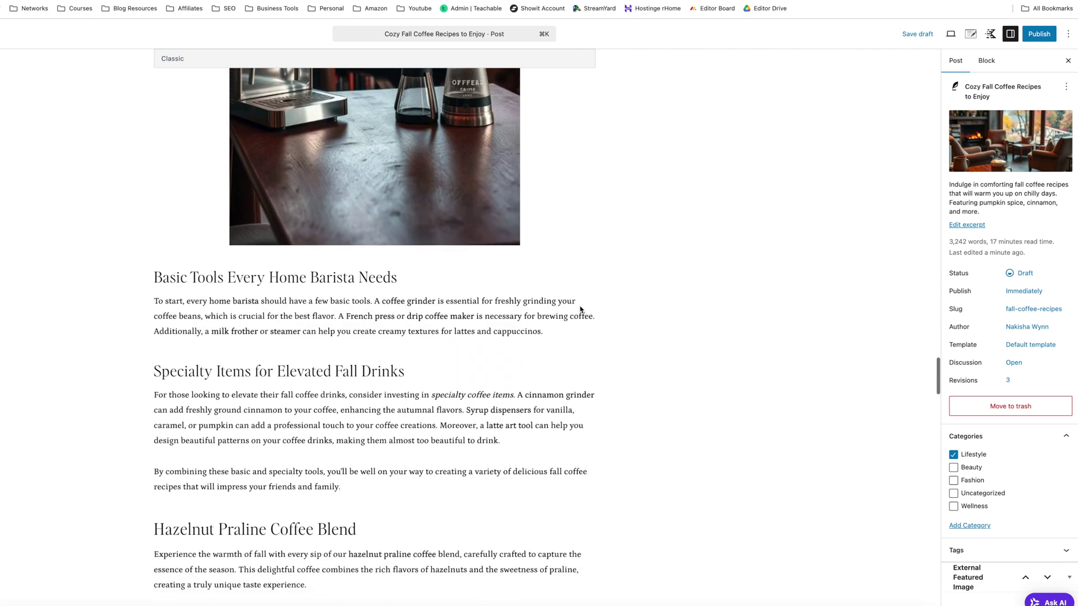
{"action": "scroll", "coordinate": [581, 309], "scroll_direction": "up", "scroll_amount": 5}
{"action": "scroll", "coordinate": [580, 309], "scroll_direction": "up", "scroll_amount": 20}
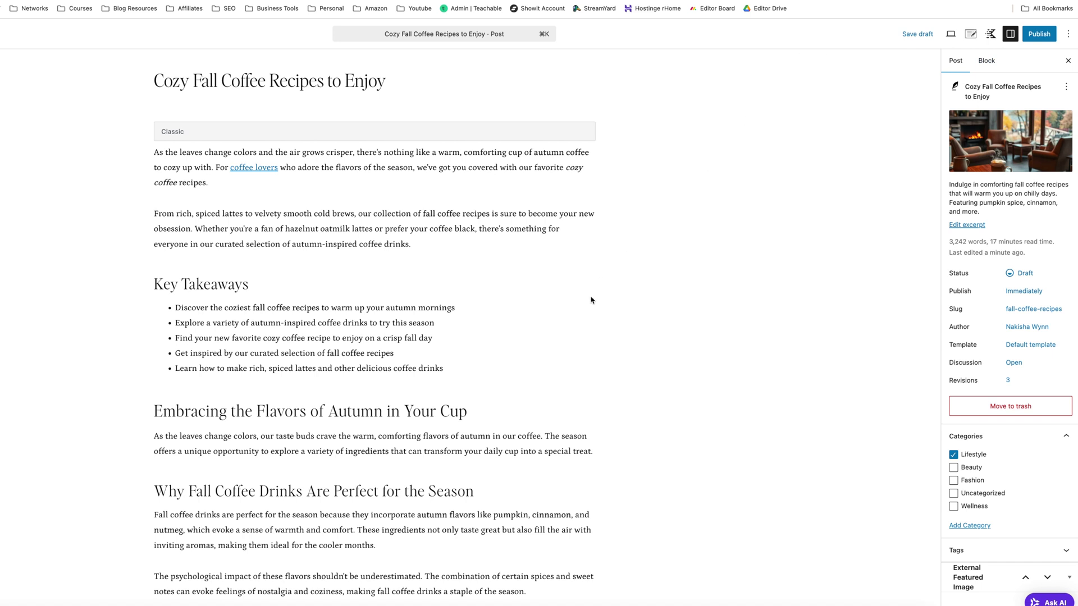
{"action": "left_click", "coordinate": [950, 33]}
Preview the draft in a new tab and scroll through the rendered post in the blog theme
{"action": "left_click", "coordinate": [898, 128]}
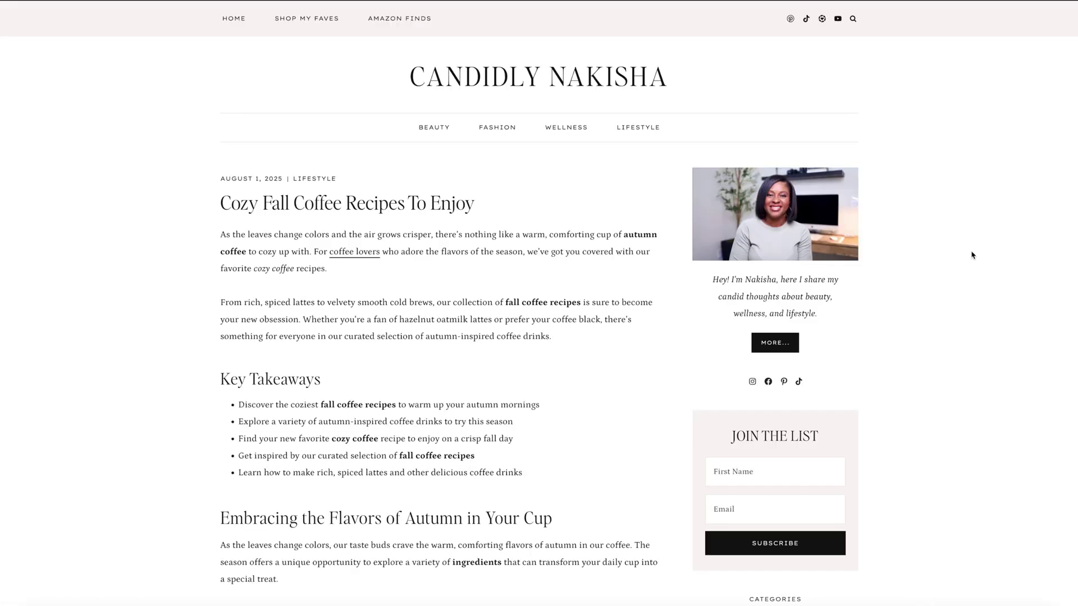
{"action": "scroll", "coordinate": [631, 401], "scroll_direction": "down", "scroll_amount": 5}
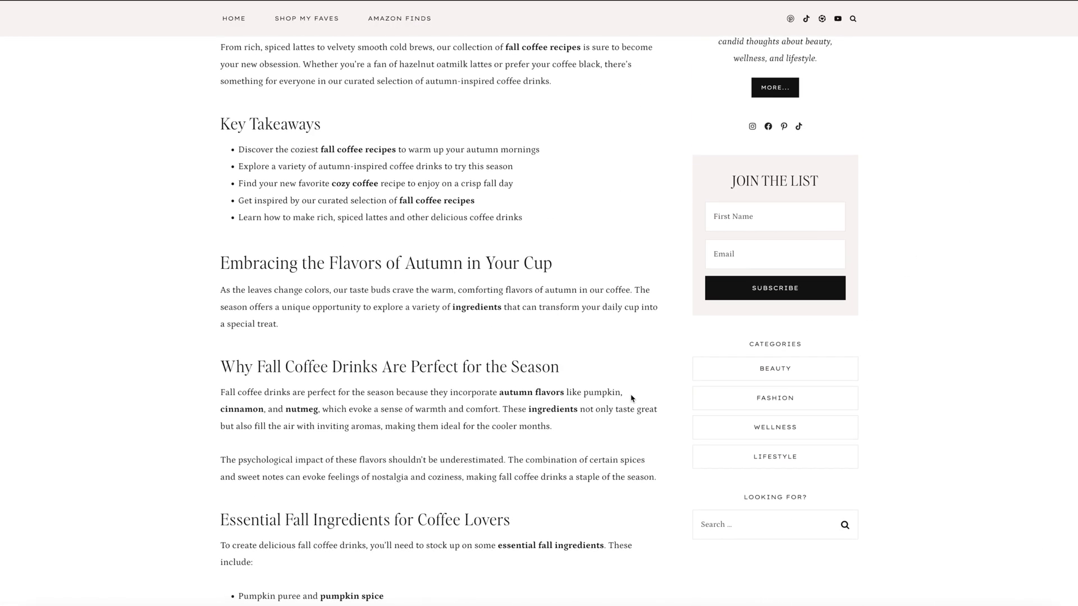
{"action": "scroll", "coordinate": [671, 432], "scroll_direction": "down", "scroll_amount": 4}
{"action": "scroll", "coordinate": [671, 432], "scroll_direction": "down", "scroll_amount": 5}
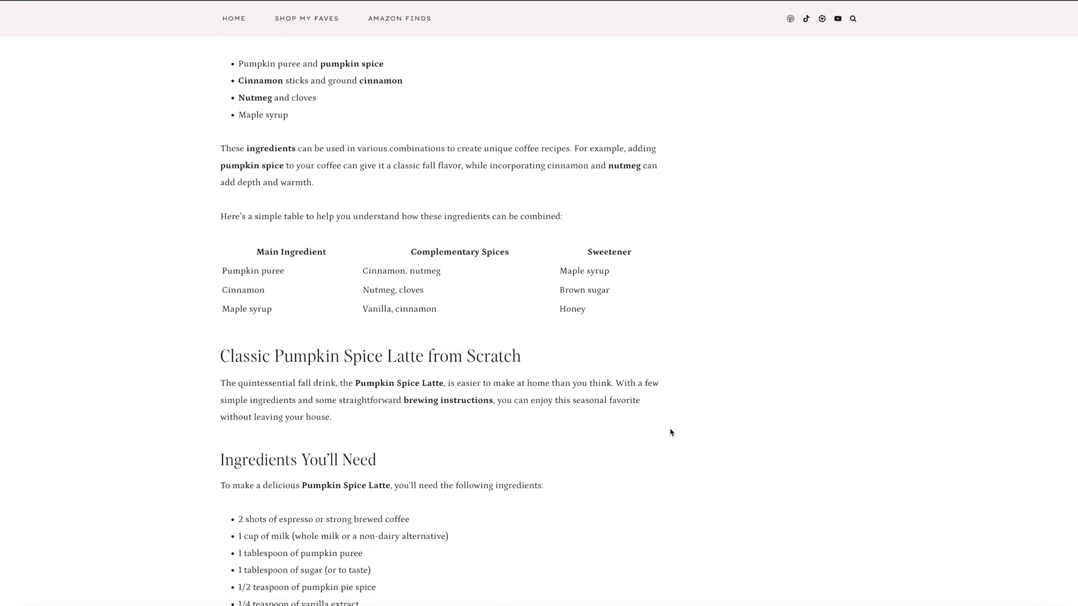
{"action": "scroll", "coordinate": [671, 432], "scroll_direction": "down", "scroll_amount": 14}
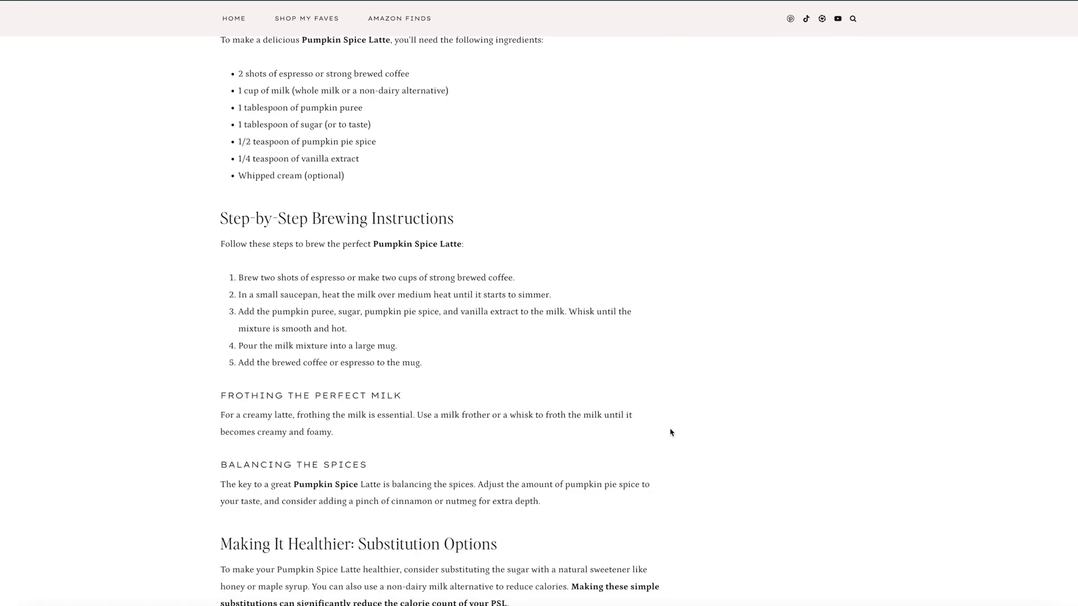
{"action": "scroll", "coordinate": [671, 432], "scroll_direction": "down", "scroll_amount": 10}
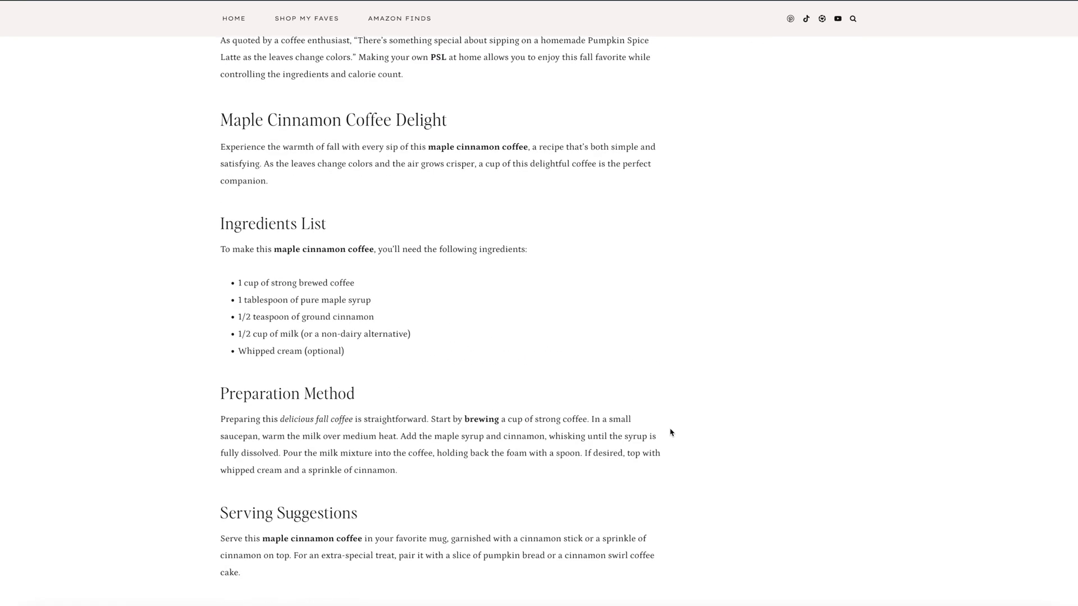
{"action": "scroll", "coordinate": [670, 432], "scroll_direction": "down", "scroll_amount": 11}
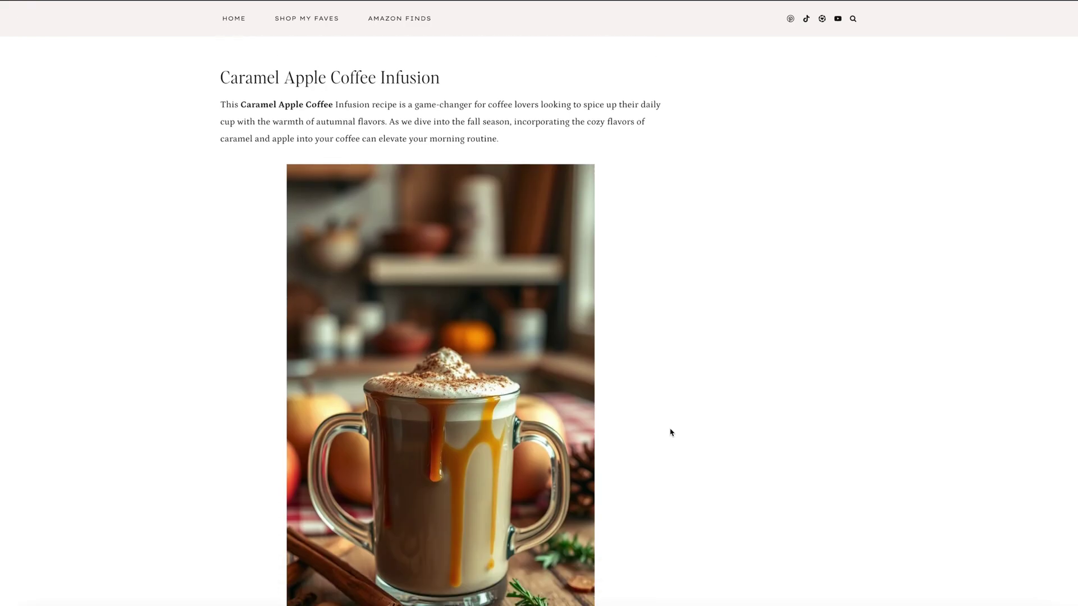
{"action": "scroll", "coordinate": [670, 432], "scroll_direction": "down", "scroll_amount": 4}
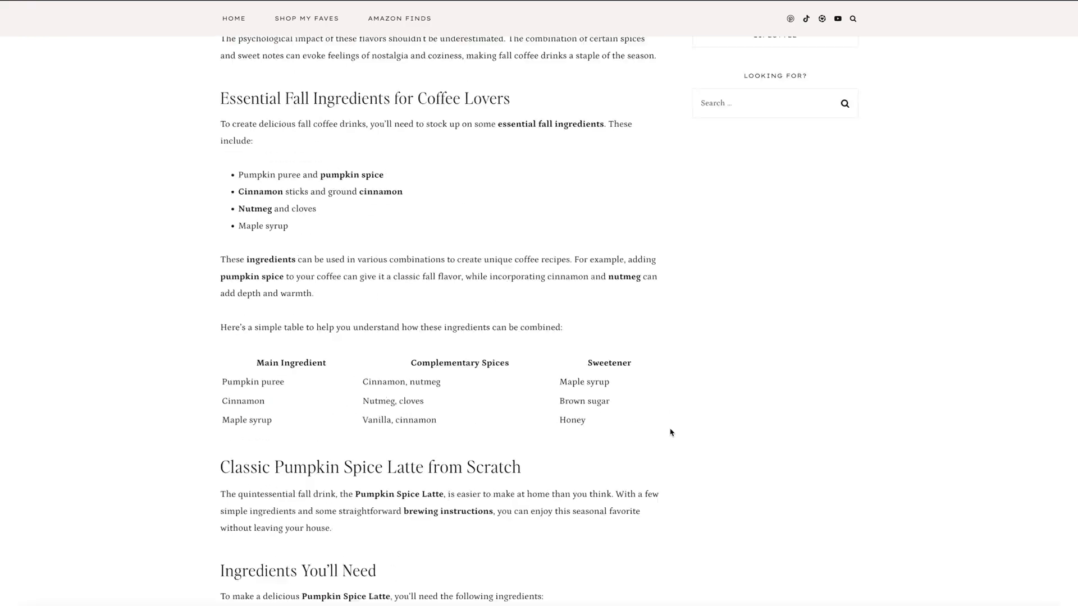
{"action": "scroll", "coordinate": [670, 432], "scroll_direction": "up", "scroll_amount": 6}
{"action": "scroll", "coordinate": [671, 432], "scroll_direction": "up", "scroll_amount": 4}
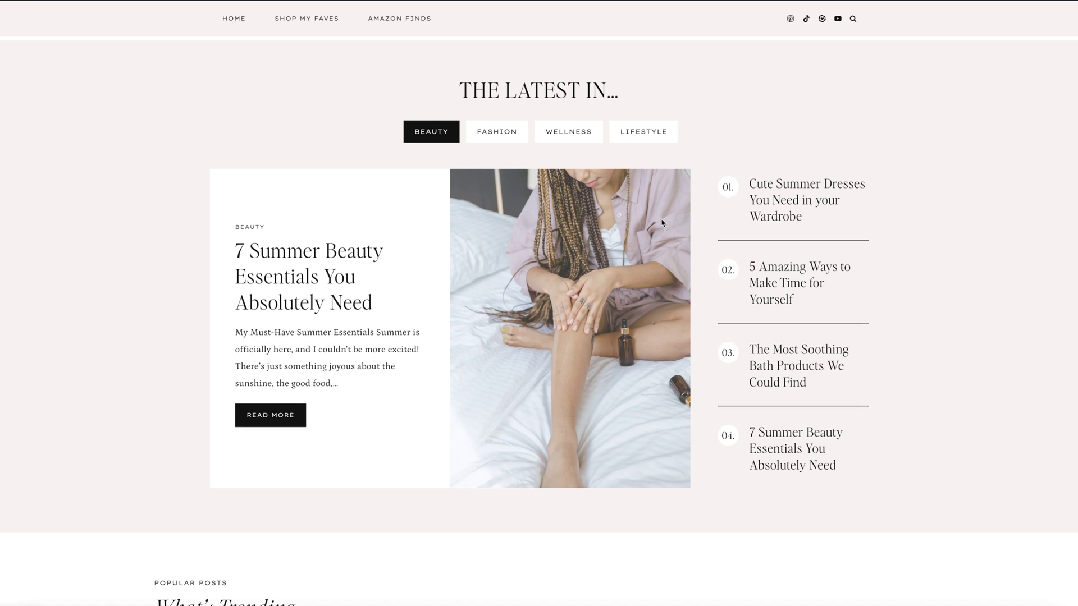